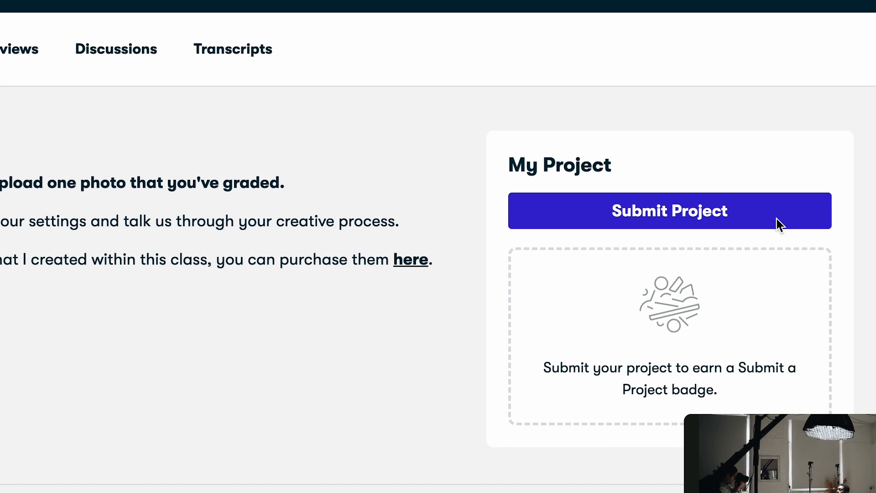
Step: Open the class's project submission form and look through its cover image, title and description fields
click(693, 214)
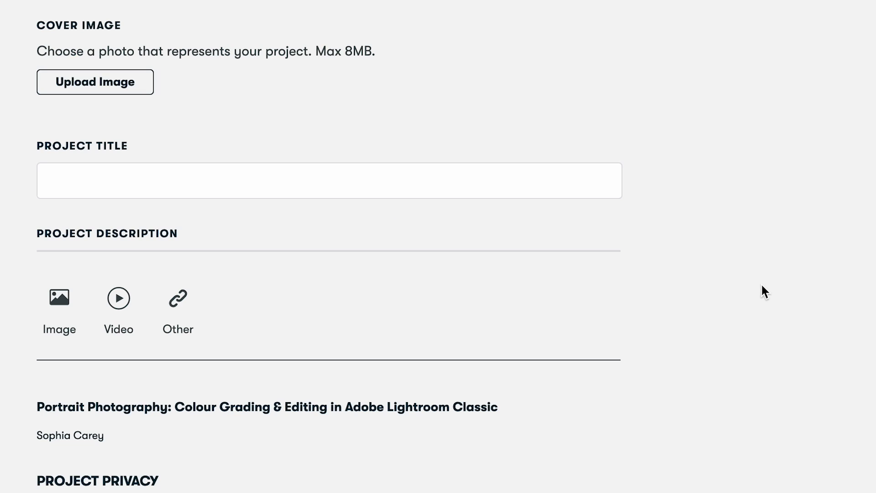
scroll(761, 284, down, 5)
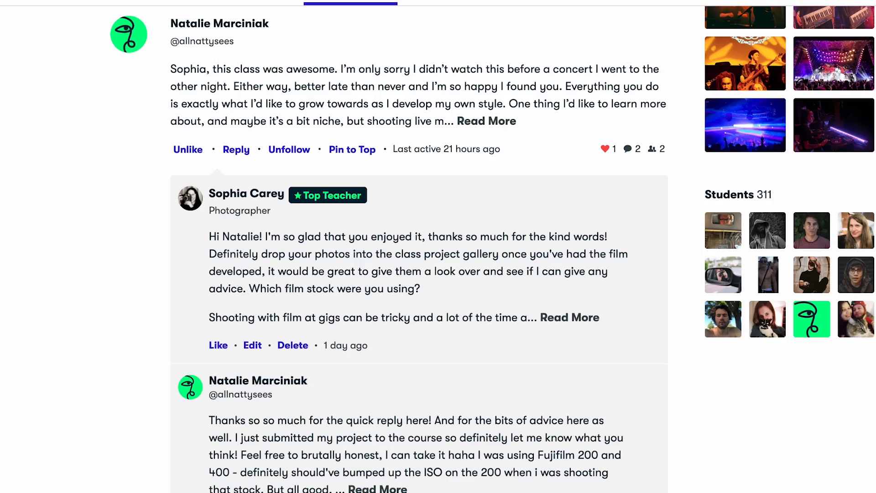
scroll(342, 247, down, 3)
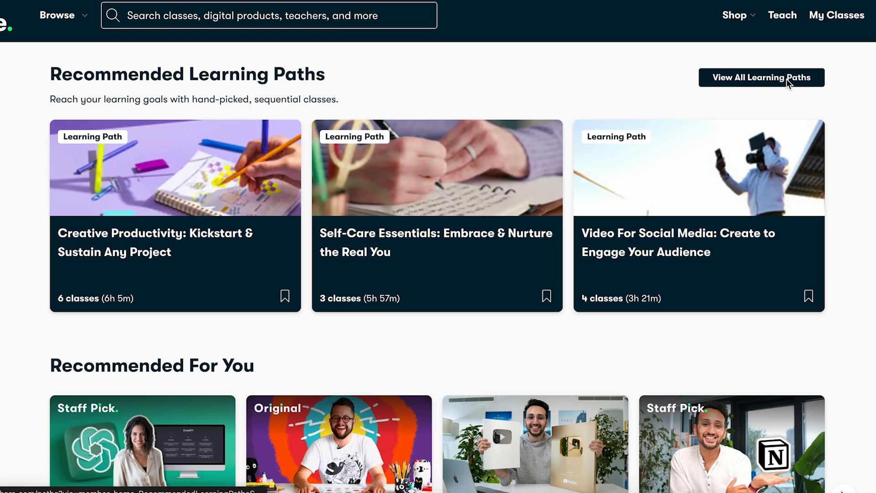
Step: Open the full list of learning paths and browse the available topics
click(787, 79)
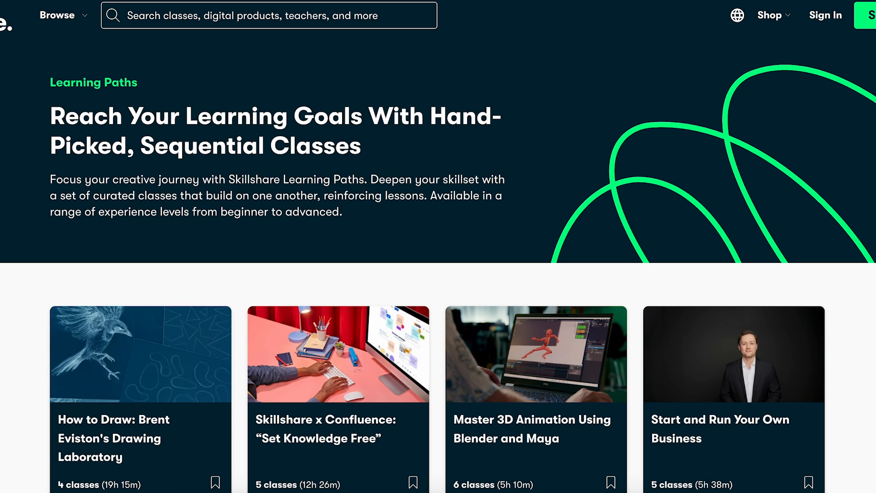
scroll(438, 274, down, 3)
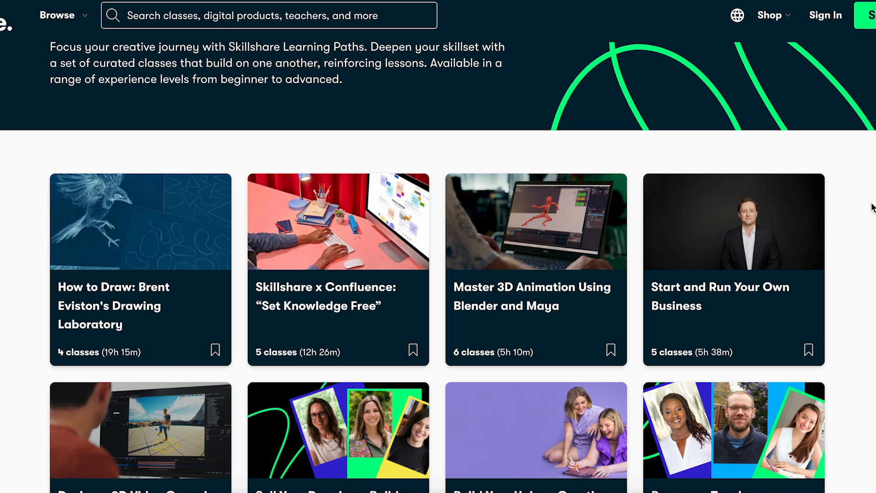
scroll(872, 208, down, 3)
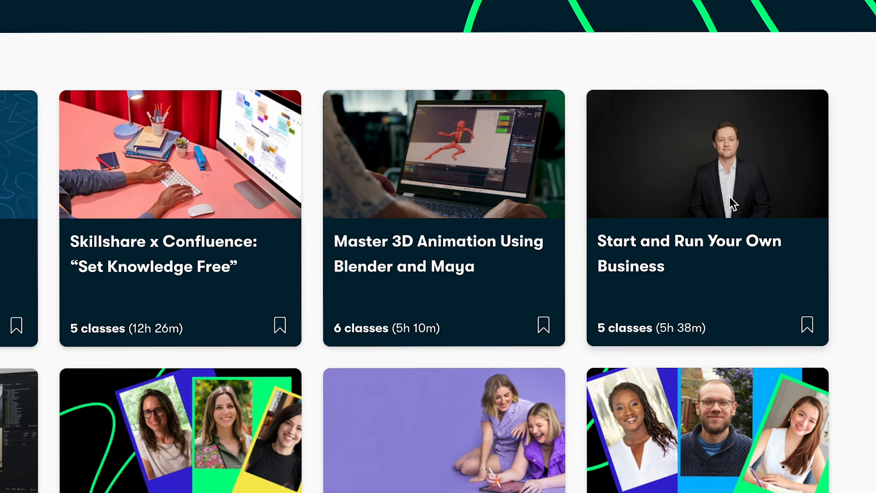
Step: Open the Start and Run Your Own Business learning path and read through its requirements and classes
click(732, 203)
scroll(732, 203, down, 10)
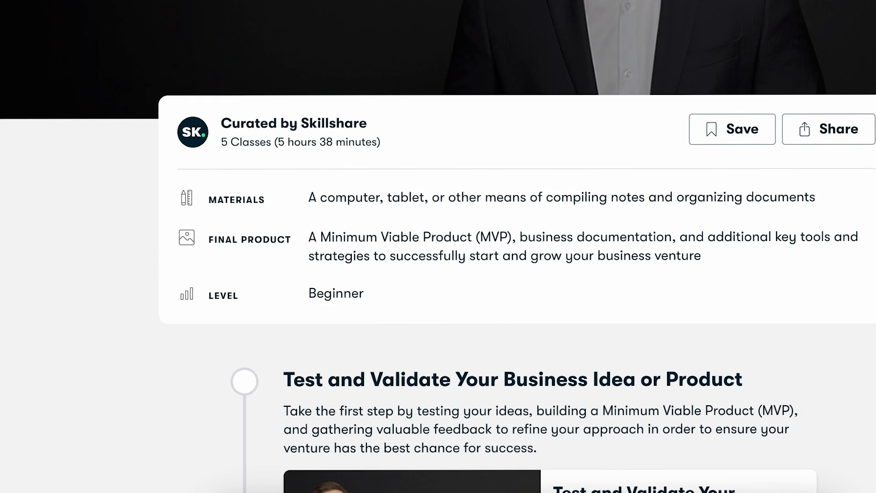
scroll(517, 247, down, 5)
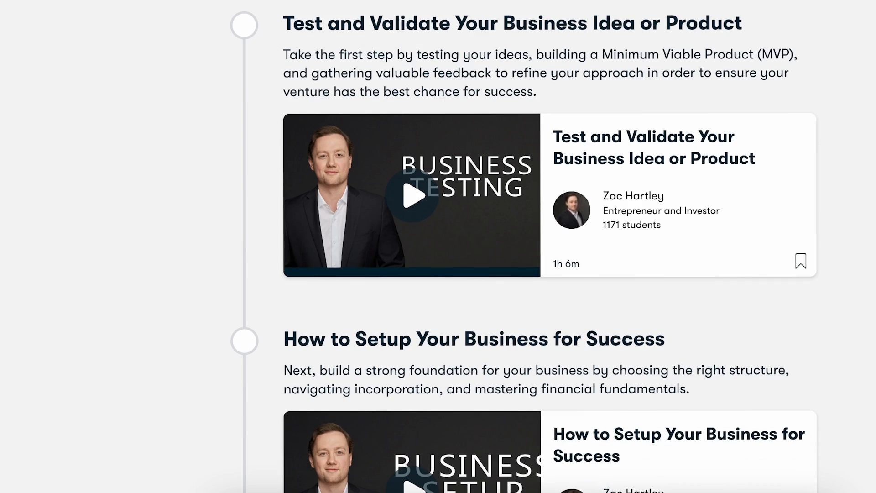
scroll(517, 247, down, 6)
scroll(518, 246, down, 12)
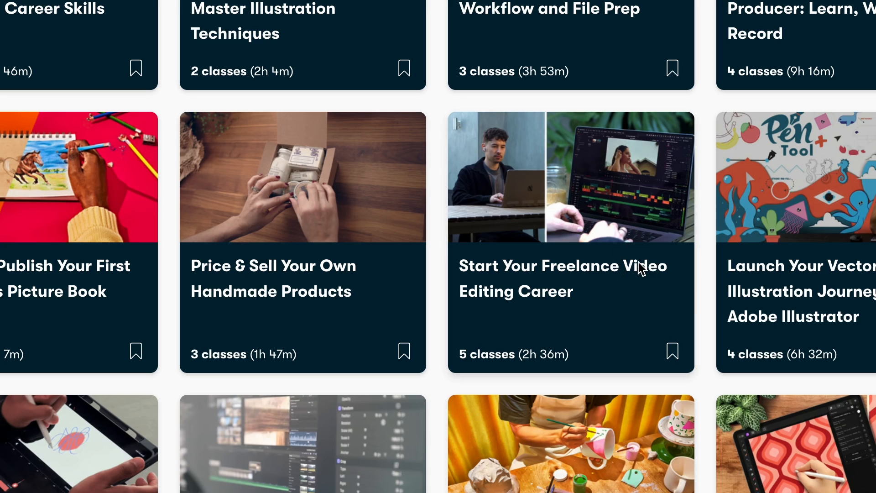
Step: Open the Start Your Freelance Video Editing Career learning path and read its overview
click(662, 266)
scroll(438, 246, down, 2)
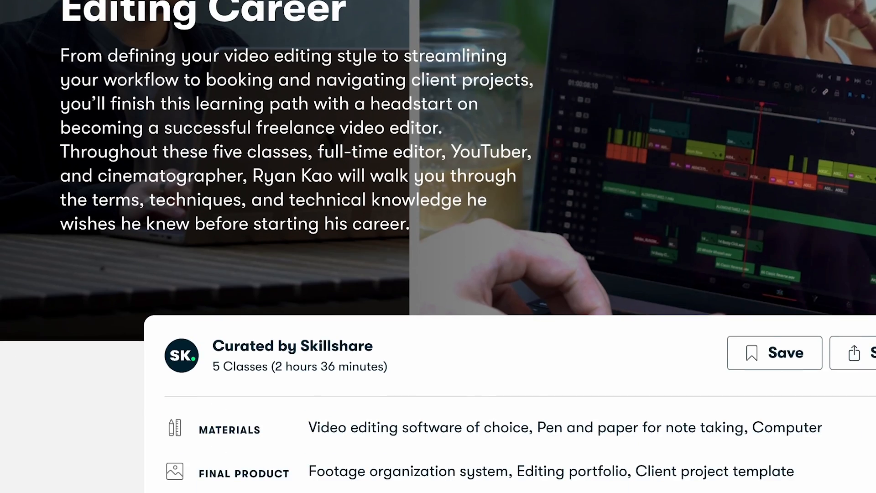
scroll(438, 246, down, 12)
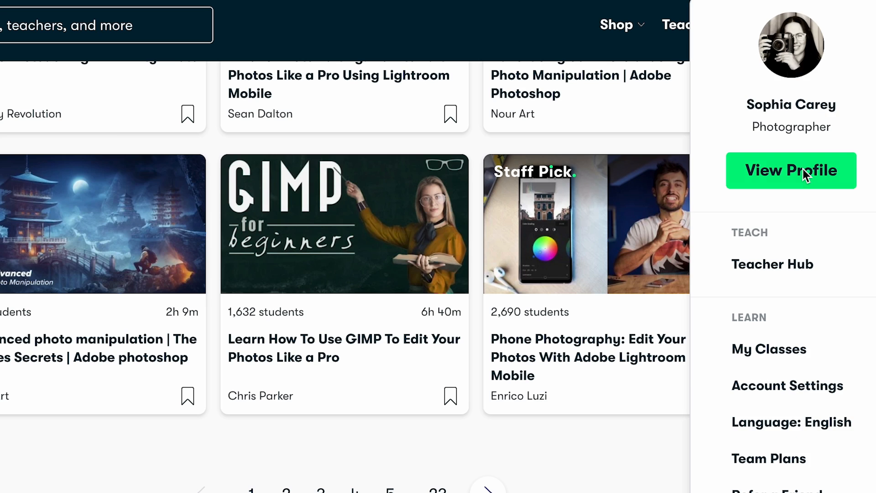
Step: View the account's teacher profile and open its class on colour grading portrait photography in Lightroom Classic
click(805, 174)
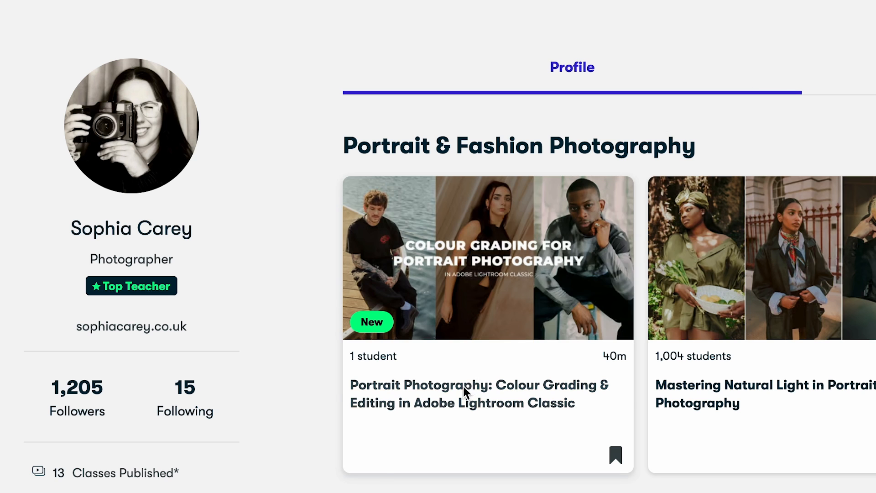
click(464, 391)
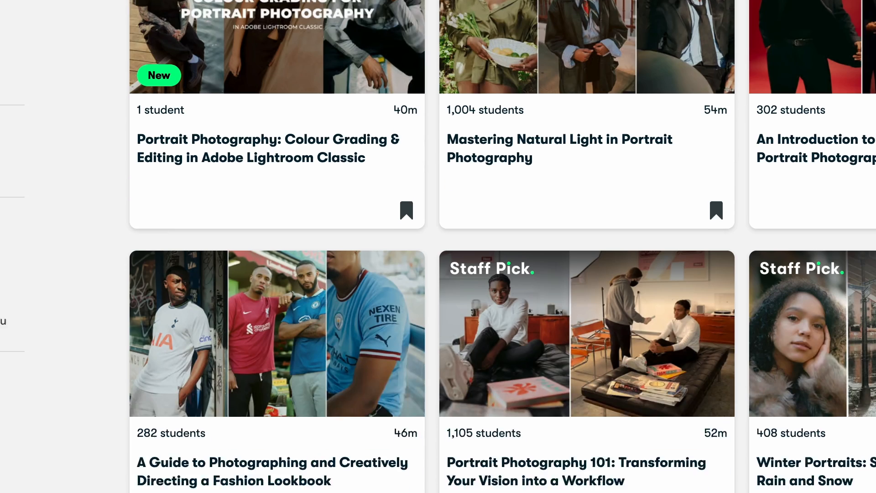
scroll(438, 247, down, 10)
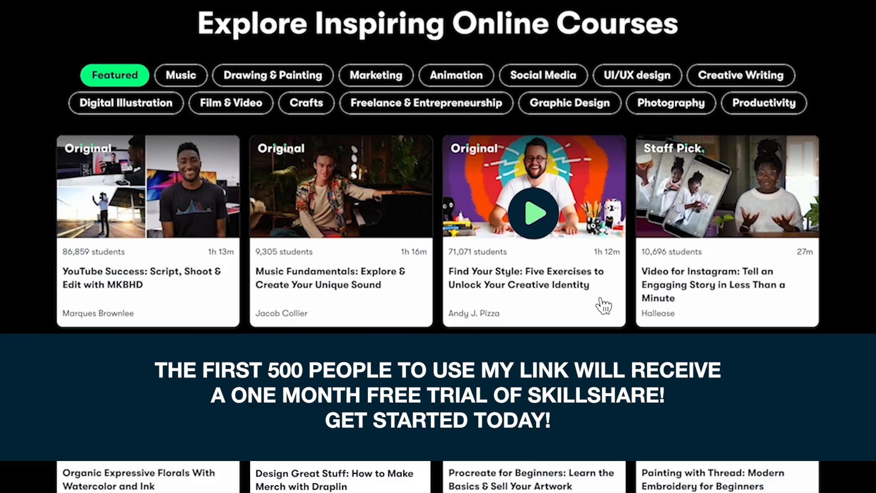
Step: Open the featured class Find Your Style: Five Exercises to Unlock Your Creative Identity
click(604, 306)
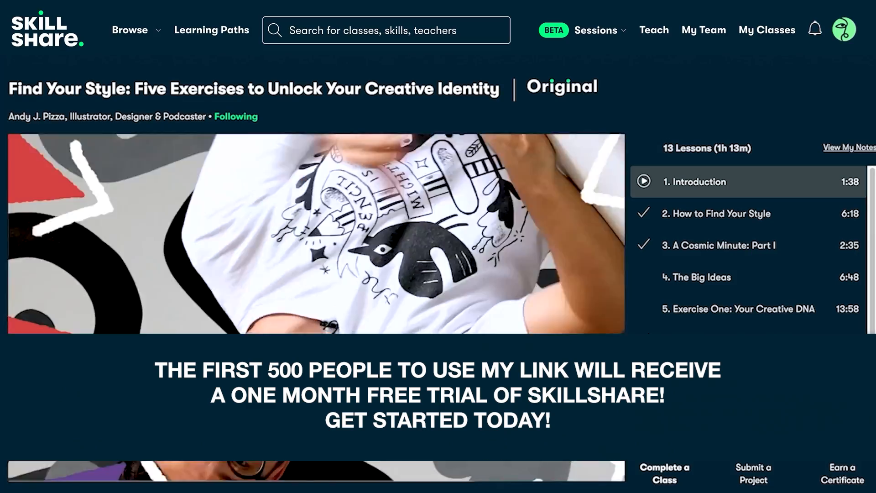
scroll(438, 228, down, 7)
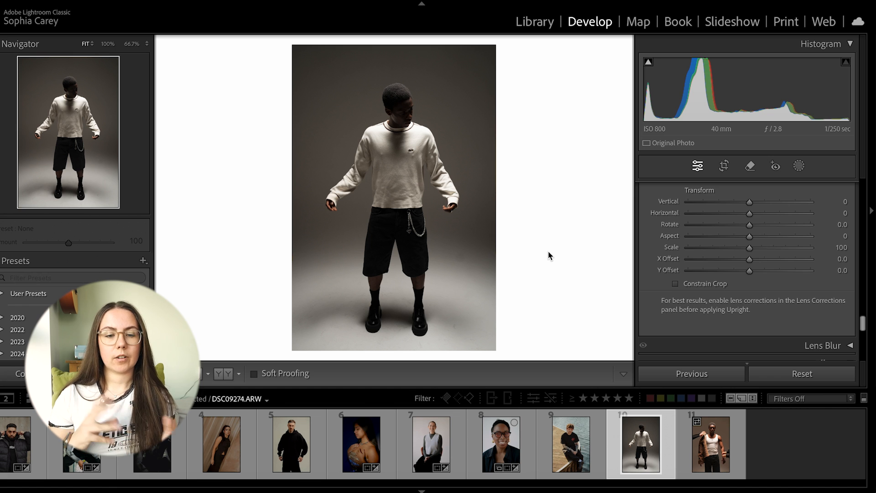
Step: Switch to Lightroom Classic, bring up the Tone Curve for the full-length studio portrait and hide the filmstrip to enlarge the photo
scroll(658, 257, up, 10)
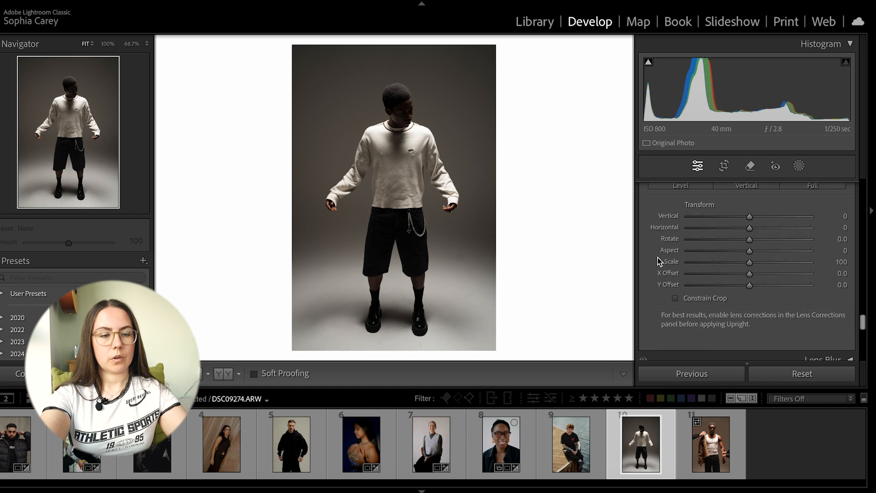
scroll(658, 257, up, 10)
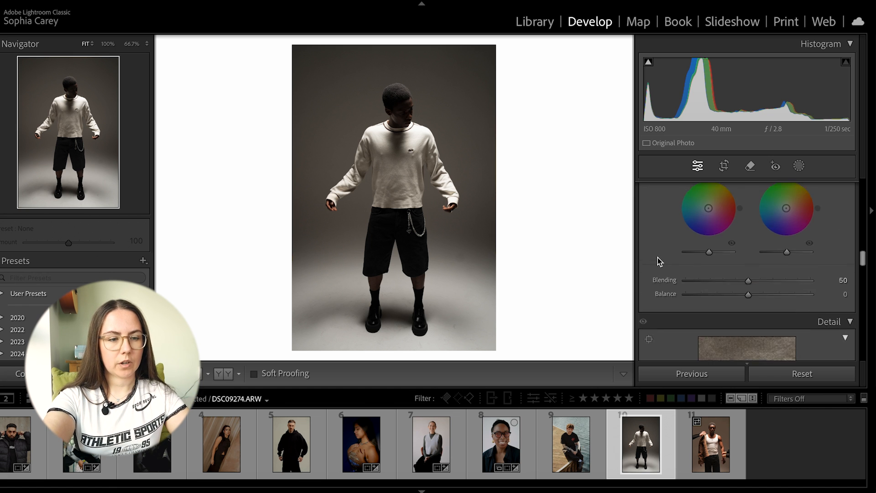
scroll(658, 257, up, 2)
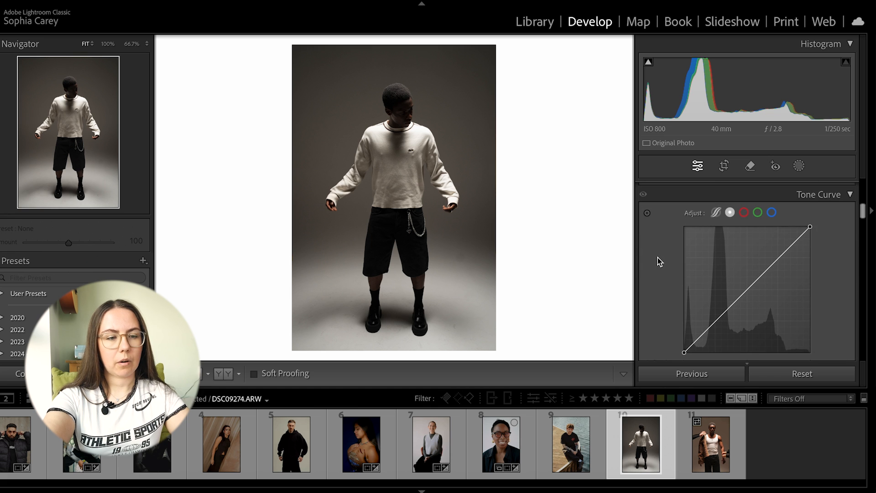
scroll(823, 255, down, 1)
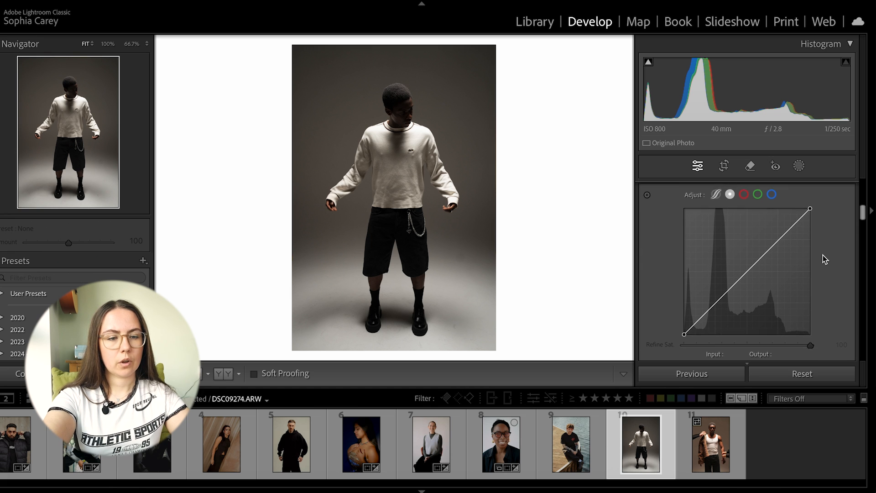
click(422, 490)
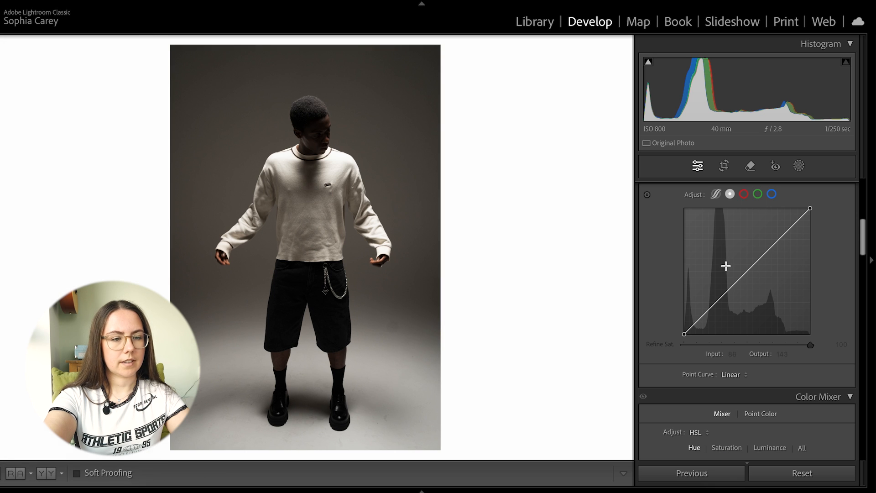
scroll(762, 315, up, 2)
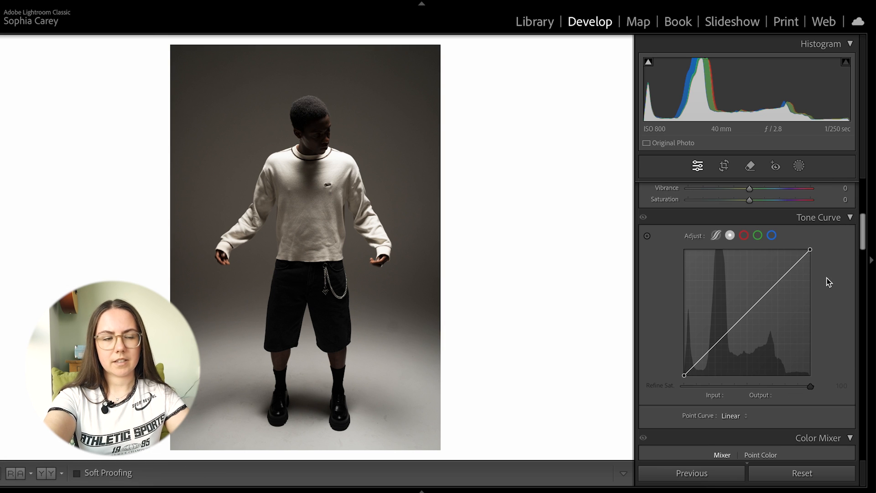
Step: Add three control points along the straight tone curve, one each for the shadows, midtones and highlights
mouse_move(684, 375)
mouse_down()
mouse_move(685, 364)
mouse_move(662, 382)
mouse_move(653, 364)
mouse_move(652, 379)
mouse_move(647, 303)
mouse_move(644, 385)
mouse_move(631, 360)
mouse_move(632, 368)
mouse_move(685, 380)
mouse_up()
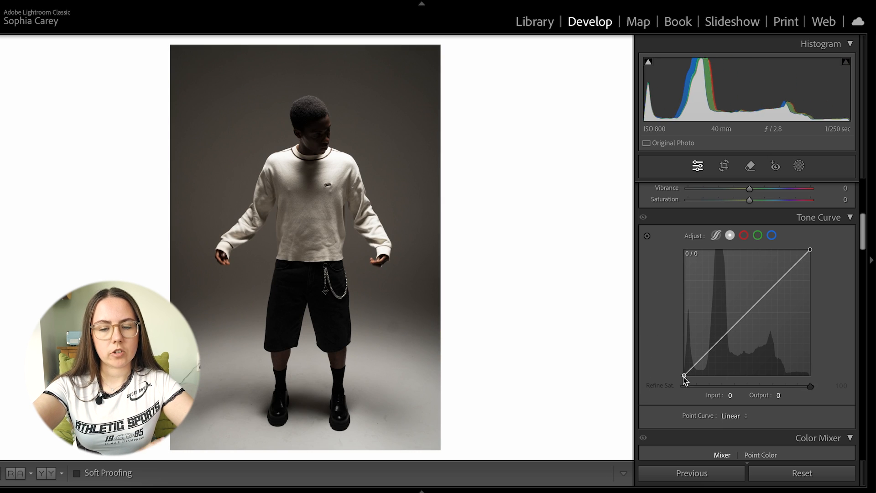
mouse_move(810, 251)
mouse_down()
mouse_move(823, 276)
mouse_move(820, 228)
mouse_move(782, 215)
mouse_move(833, 228)
mouse_move(855, 256)
mouse_move(811, 248)
mouse_up()
click(748, 311)
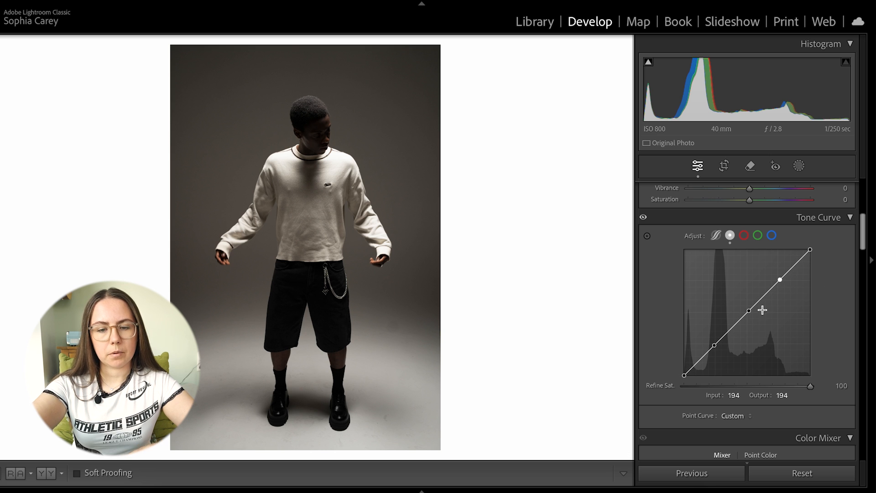
Step: Try moving the black point to input 21 and the white point to input 238, checking the sweater, and restore both
mouse_move(685, 377)
mouse_down()
mouse_move(659, 347)
mouse_move(657, 323)
mouse_move(649, 384)
mouse_move(707, 387)
mouse_move(687, 383)
mouse_up()
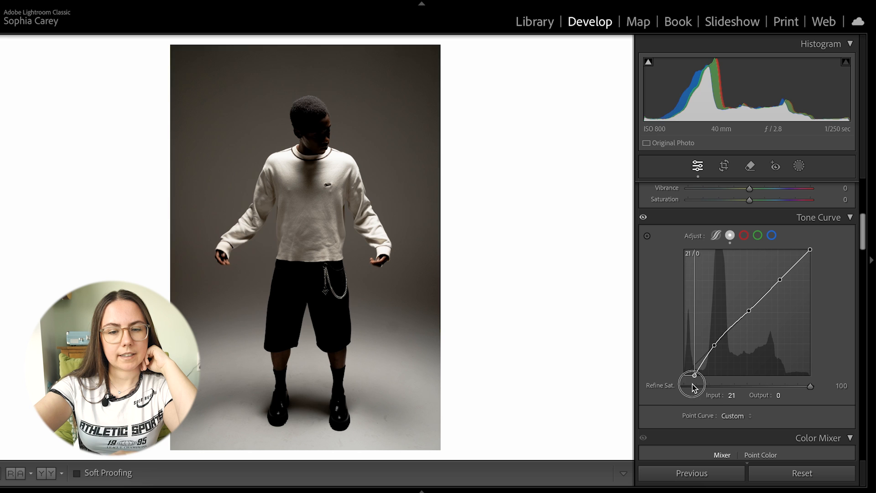
mouse_move(811, 250)
mouse_down()
mouse_move(773, 229)
mouse_move(806, 238)
mouse_move(802, 248)
mouse_up()
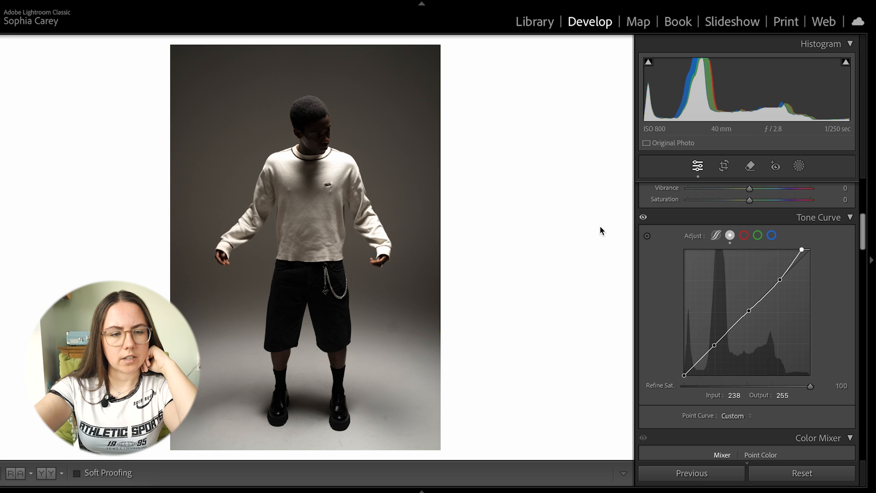
click(343, 163)
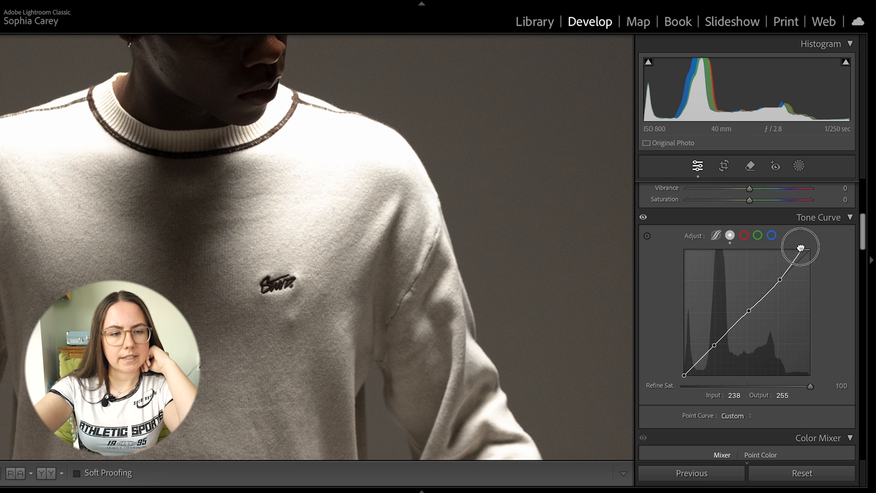
drag(803, 252, 851, 280)
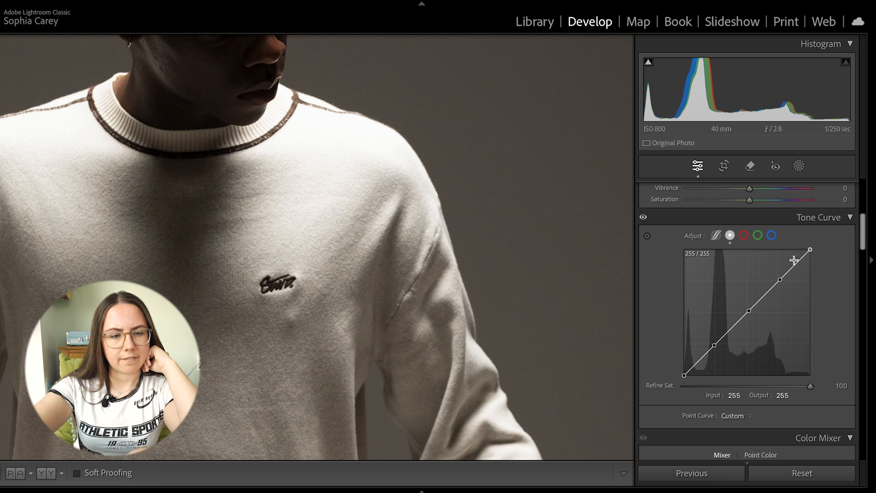
click(388, 279)
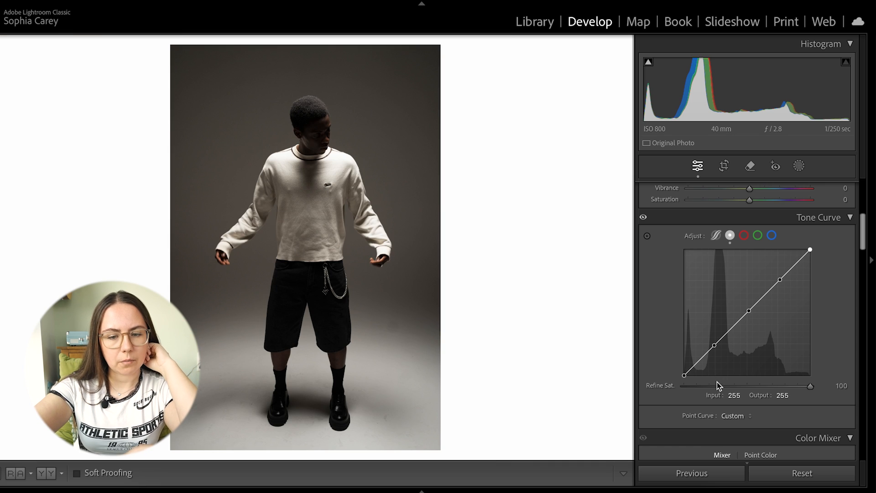
Step: Raise the tone curve's black point to output 14 and inspect the black shorts up close
drag(684, 377, 672, 368)
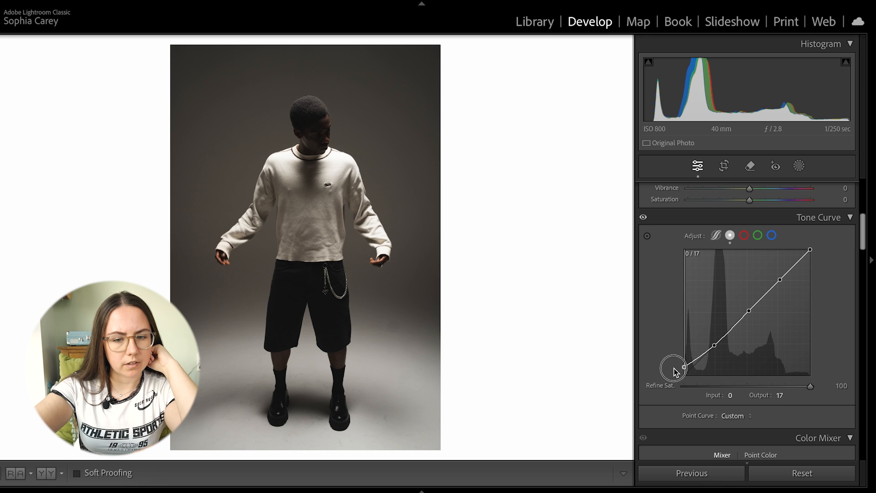
click(345, 279)
drag(344, 280, 518, 207)
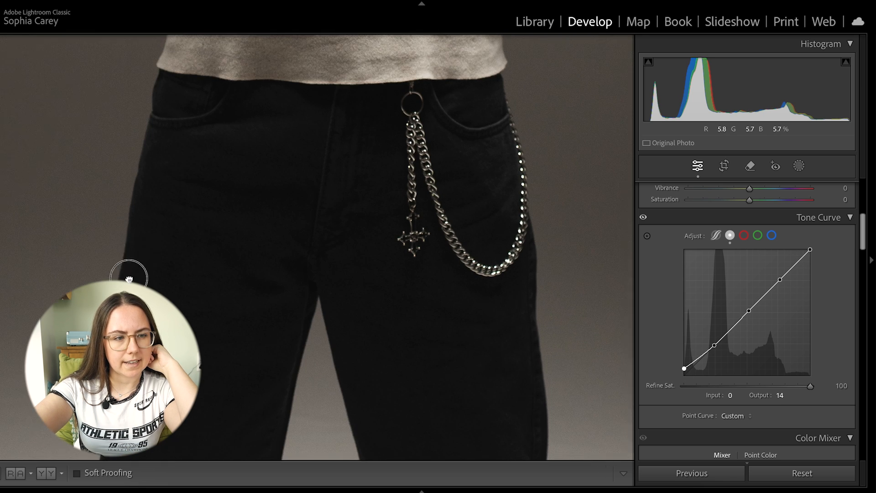
drag(461, 198, 374, 198)
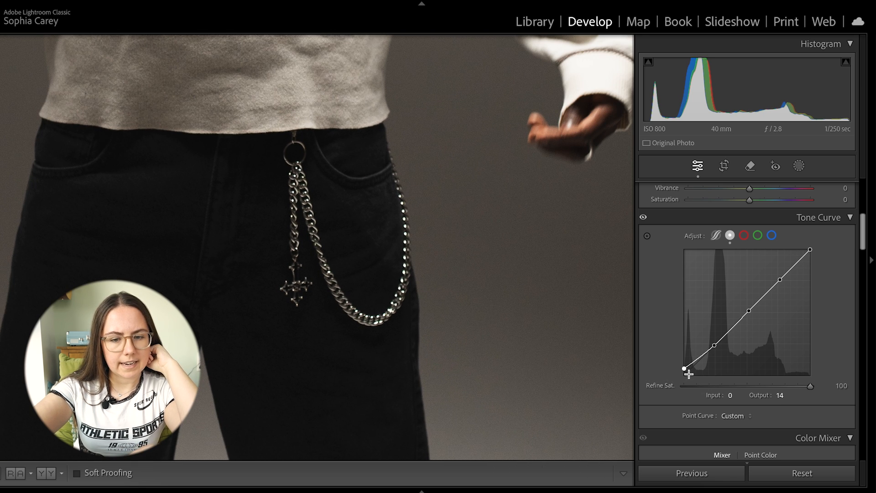
Step: Raise the black point slightly more, set the shadow point to input 68, output 61, and inspect the subject's dark areas
drag(684, 370, 673, 366)
drag(714, 345, 717, 345)
drag(149, 445, 296, 209)
drag(581, 306, 524, 141)
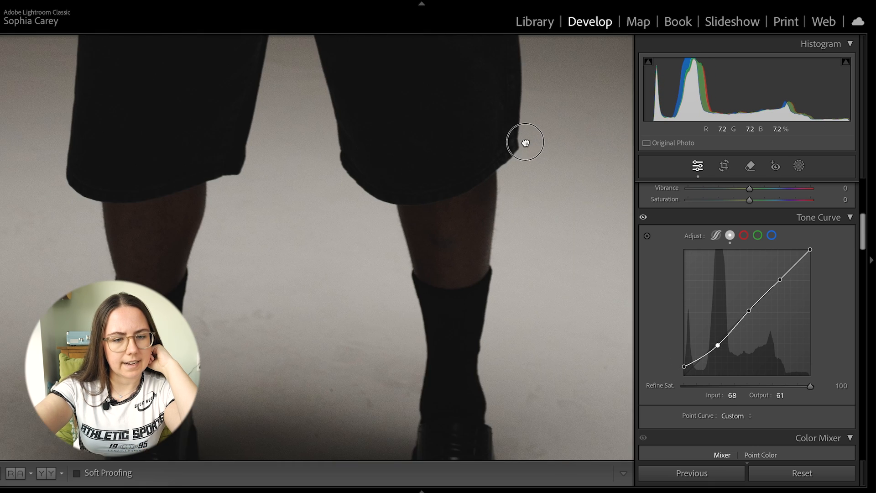
drag(183, 46, 140, 438)
drag(156, 50, 135, 430)
drag(504, 187, 505, 360)
drag(353, 152, 456, 424)
click(497, 225)
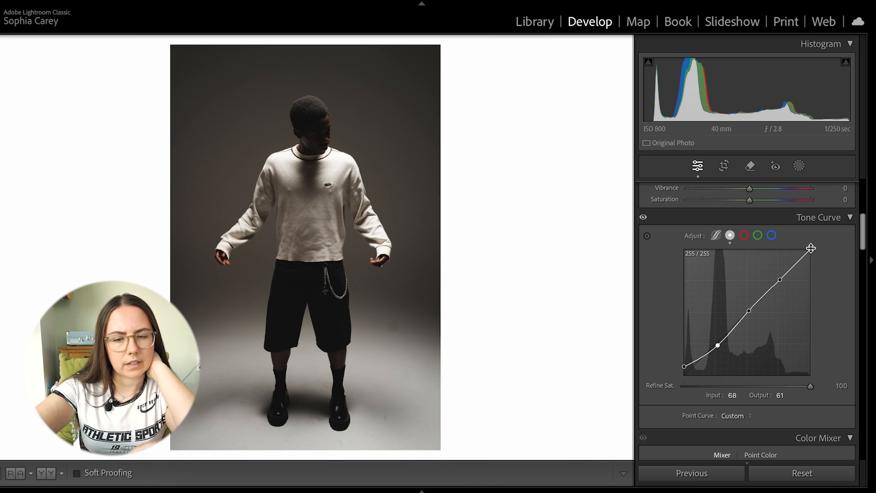
Step: Lower the tone curve's white point while checking the sweater up close
mouse_move(809, 249)
mouse_down()
mouse_move(829, 263)
mouse_move(829, 248)
mouse_move(833, 262)
mouse_move(815, 246)
mouse_up()
click(355, 144)
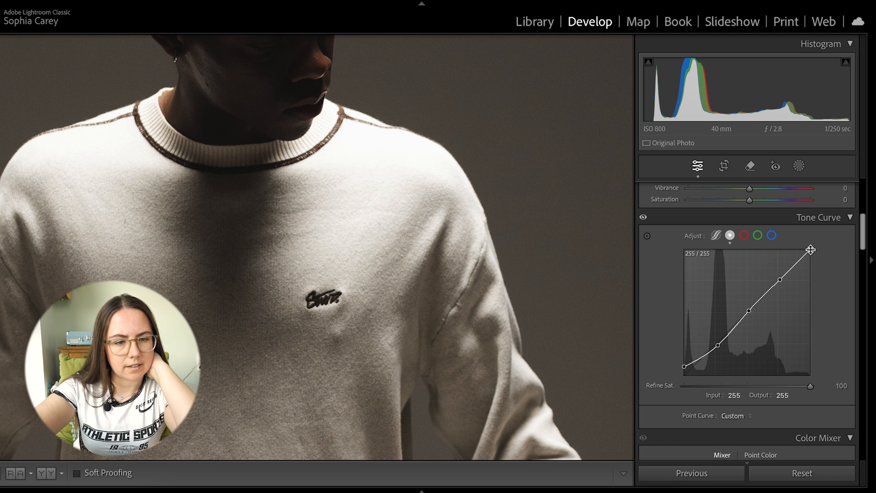
drag(810, 249, 820, 264)
Step: Reduce the contrast to −40 and set the tone curve's shadow point to input 73, output 57
scroll(638, 284, up, 5)
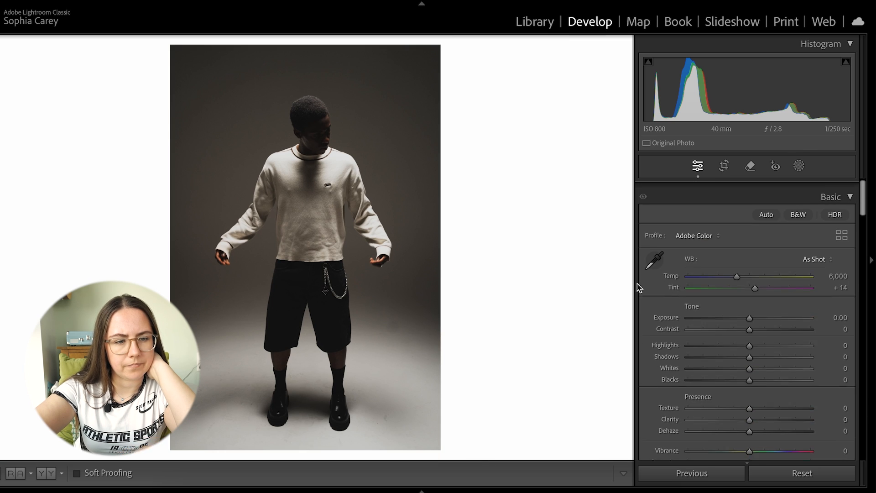
drag(707, 320, 721, 343)
scroll(721, 328, down, 5)
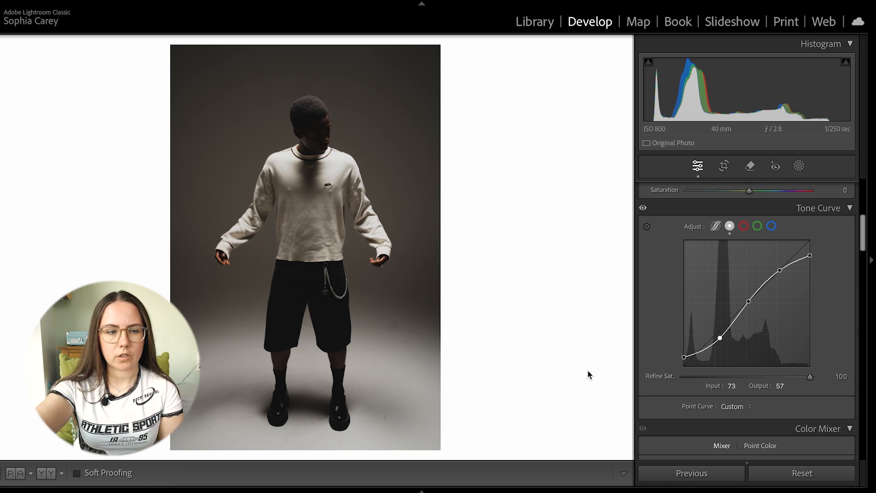
Step: Raise the tone curve's black point to output 24 and set the highlight point to input 194, output 187
click(305, 132)
drag(719, 337, 684, 354)
click(415, 188)
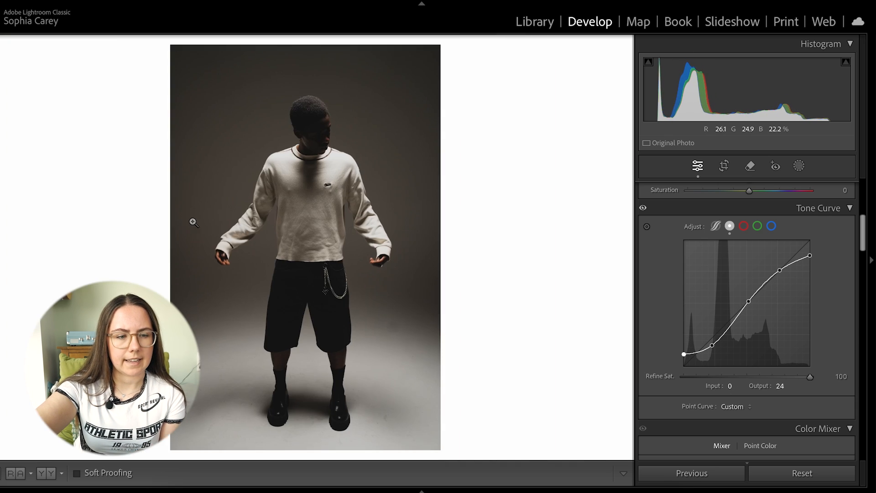
drag(340, 290, 514, 193)
drag(780, 273, 783, 278)
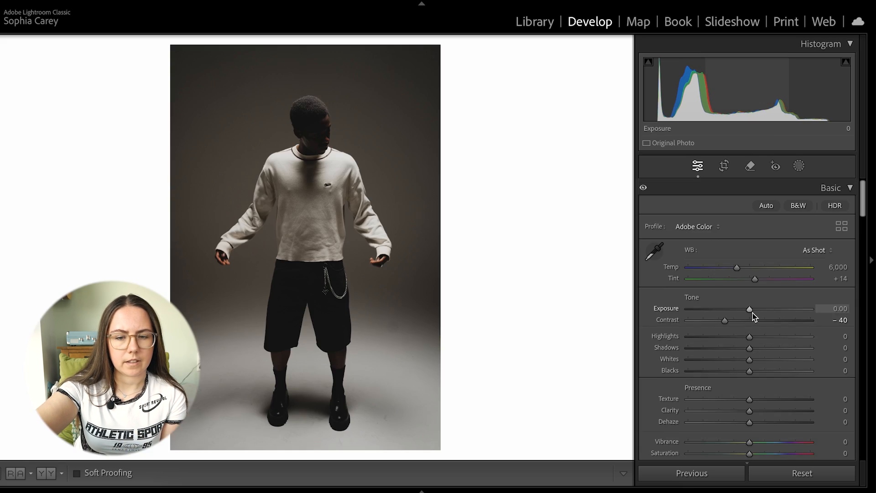
Step: Set the exposure to +0.65, whites to −100, shadows to −15 and highlights to +21
drag(752, 314, 757, 310)
drag(750, 359, 653, 362)
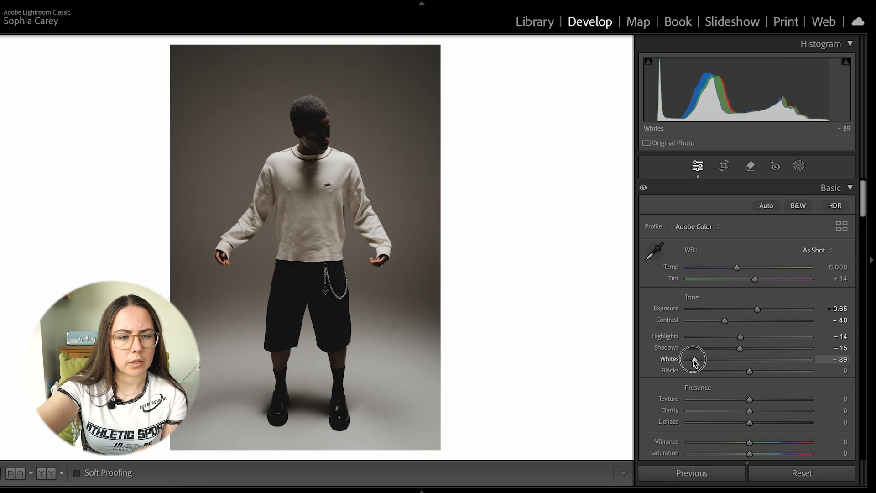
drag(740, 336, 763, 340)
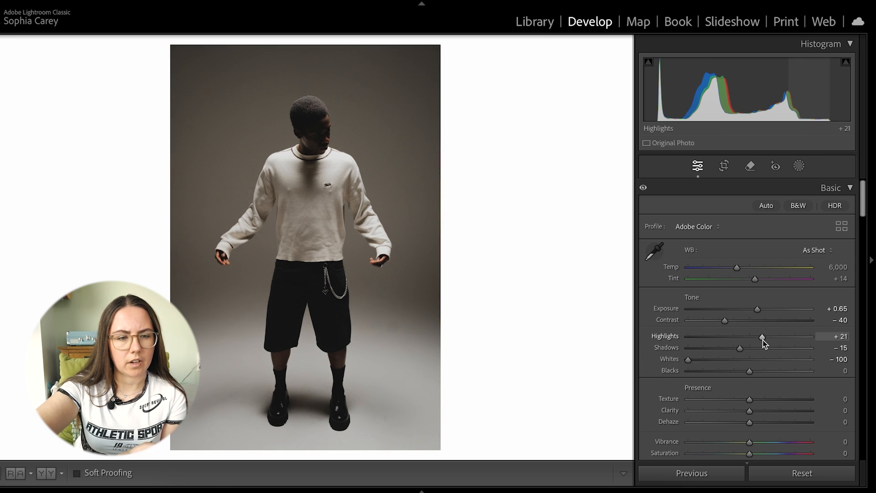
Step: Refine the highlights to +25, shadows to −2 and blacks to −13 after checking the sweater
click(357, 161)
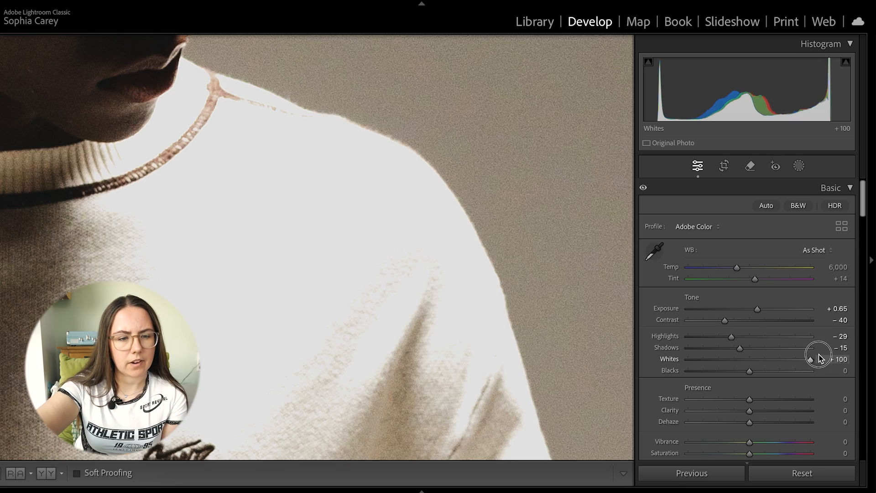
mouse_move(819, 358)
mouse_down()
mouse_move(796, 359)
mouse_move(809, 360)
mouse_up()
key(ctrl+z)
drag(749, 341, 774, 346)
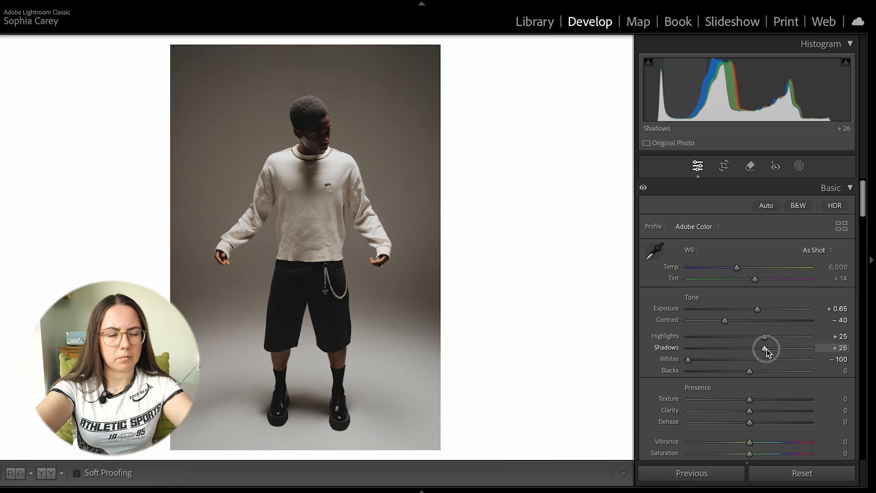
drag(766, 349, 737, 372)
Step: Straighten the portrait by −0.56 degrees and crop in tighter around the subject
click(725, 167)
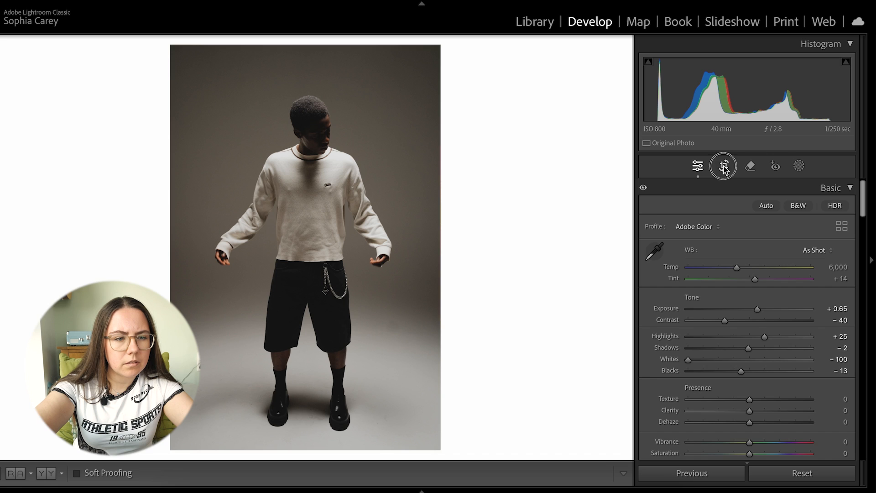
drag(533, 312, 533, 310)
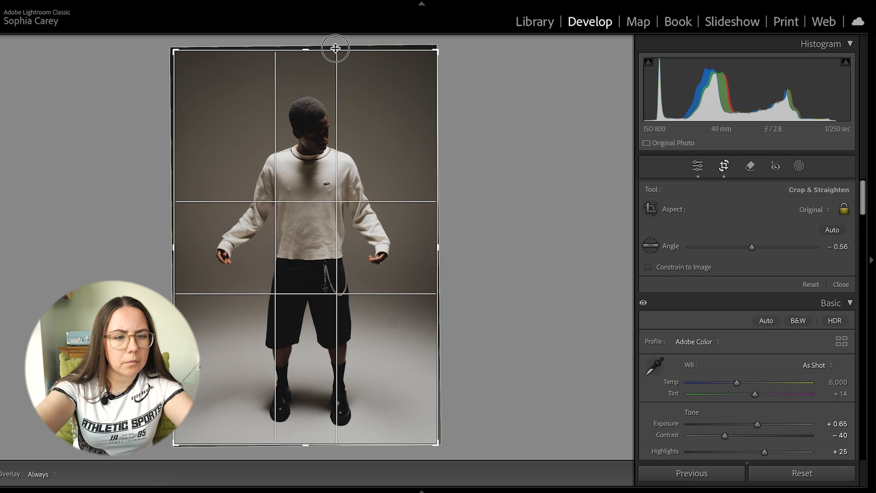
drag(336, 49, 336, 61)
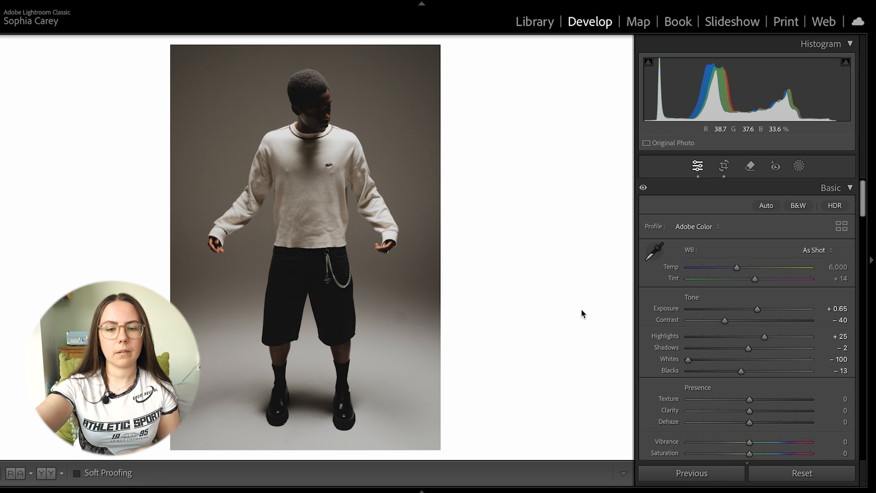
Step: Tint the midtones yellow in Color Grading at about hue 54, with the saturation slightly above 12
scroll(711, 320, down, 15)
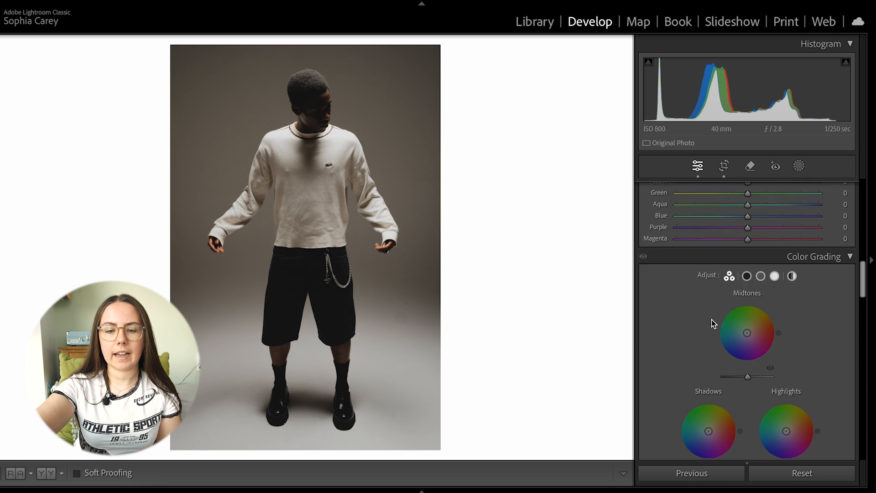
scroll(711, 319, down, 3)
scroll(723, 237, up, 1)
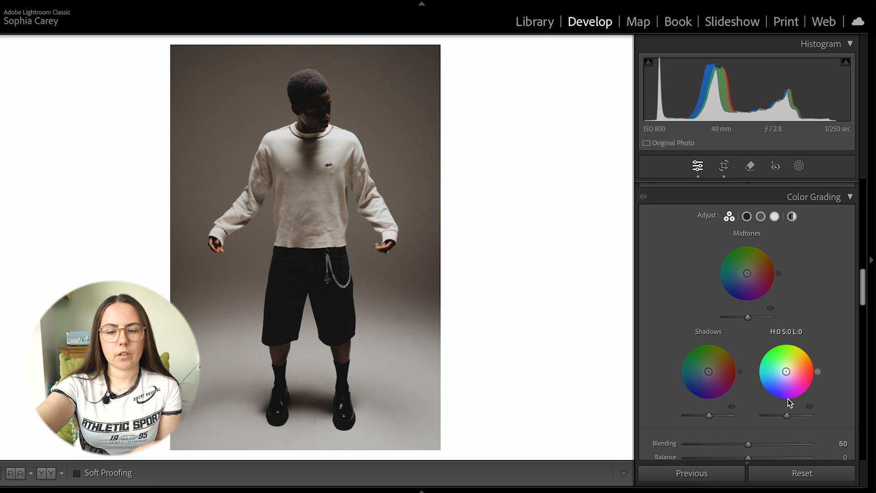
scroll(747, 236, down, 2)
mouse_move(745, 236)
mouse_down()
mouse_move(758, 224)
mouse_move(749, 234)
mouse_up()
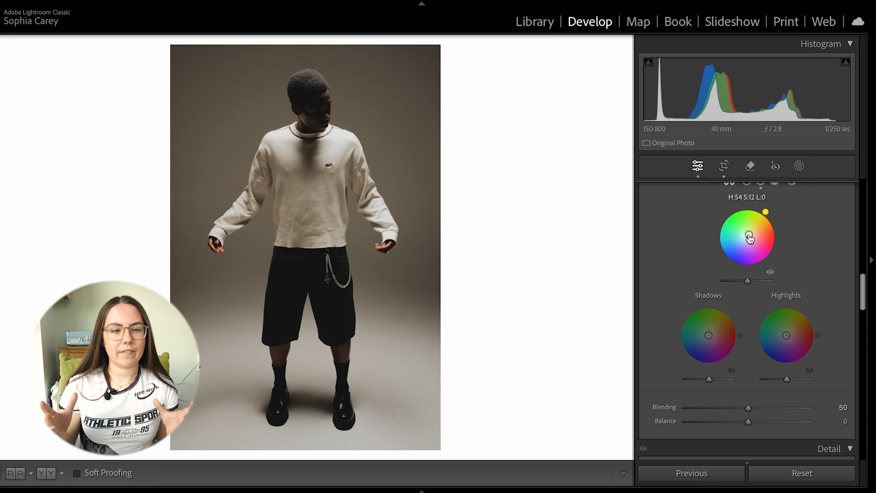
drag(749, 238, 751, 232)
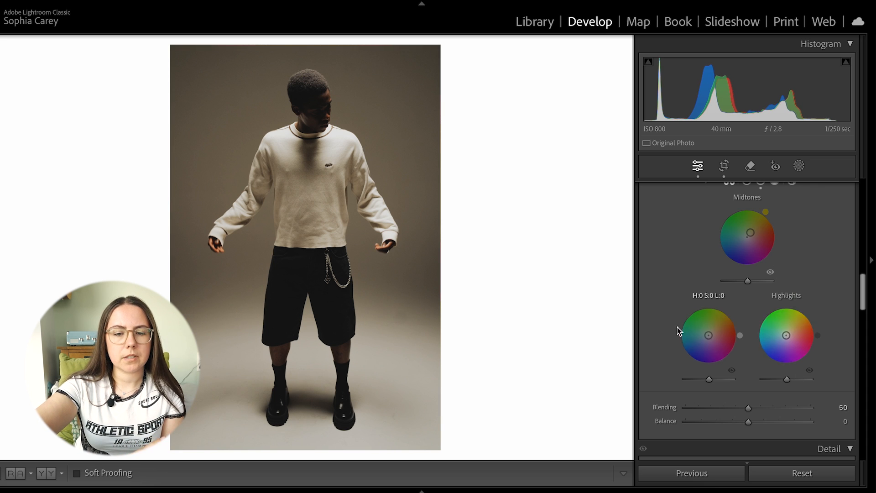
Step: Tint the highlights with hue 38, saturation 20, add a subtle orange to the shadows, and inspect the head up close
drag(784, 336, 790, 331)
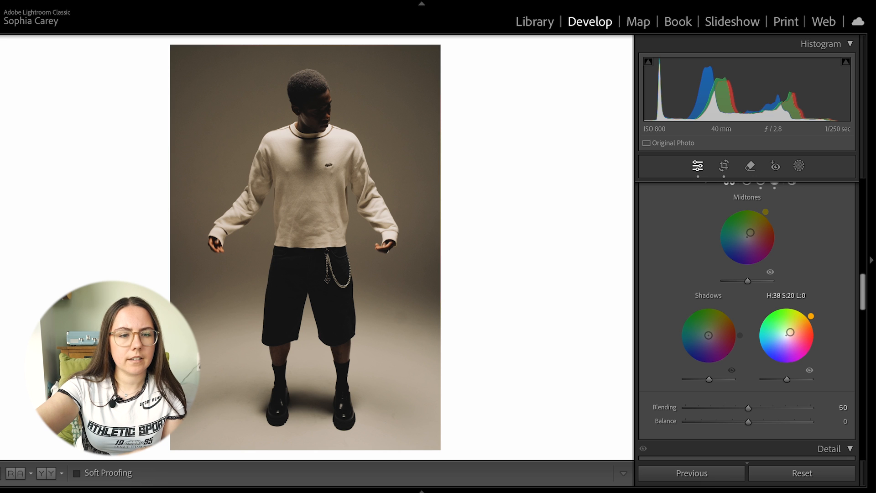
mouse_move(708, 335)
mouse_down()
mouse_move(702, 339)
mouse_move(711, 338)
mouse_up()
drag(256, 117, 231, 252)
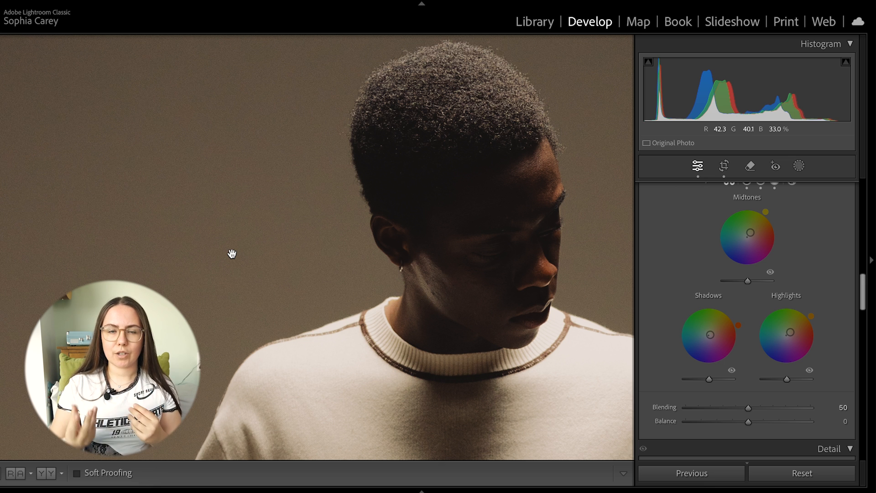
click(234, 255)
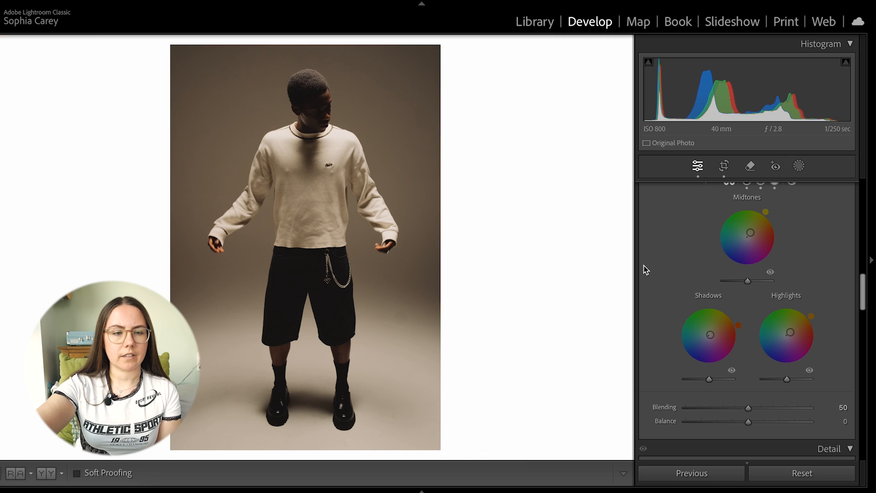
Step: Try film grain at amount 100, size 100 and roughness 100 on a close-up of the subject's head
scroll(734, 288, down, 8)
scroll(697, 320, down, 10)
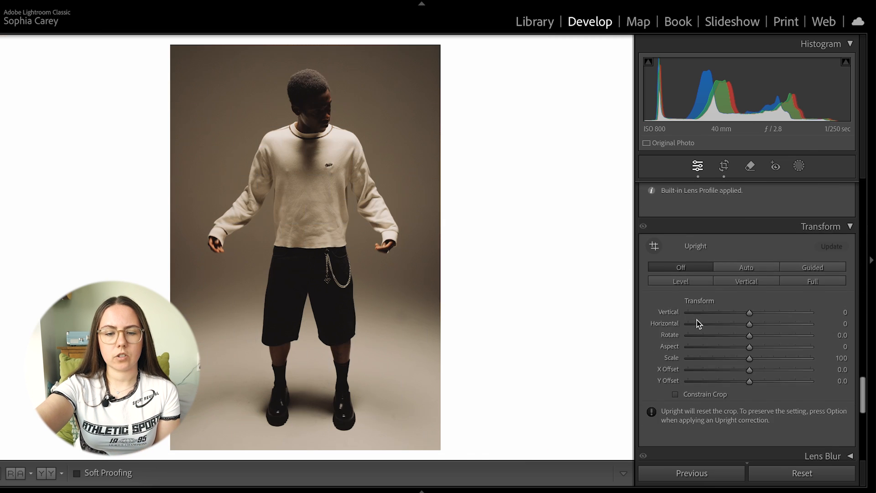
scroll(697, 319, up, 11)
scroll(775, 378, up, 10)
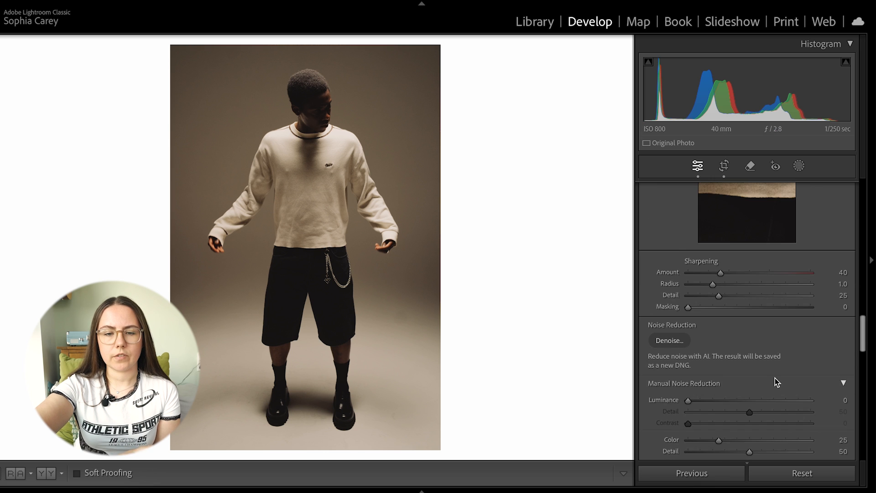
scroll(776, 382, down, 15)
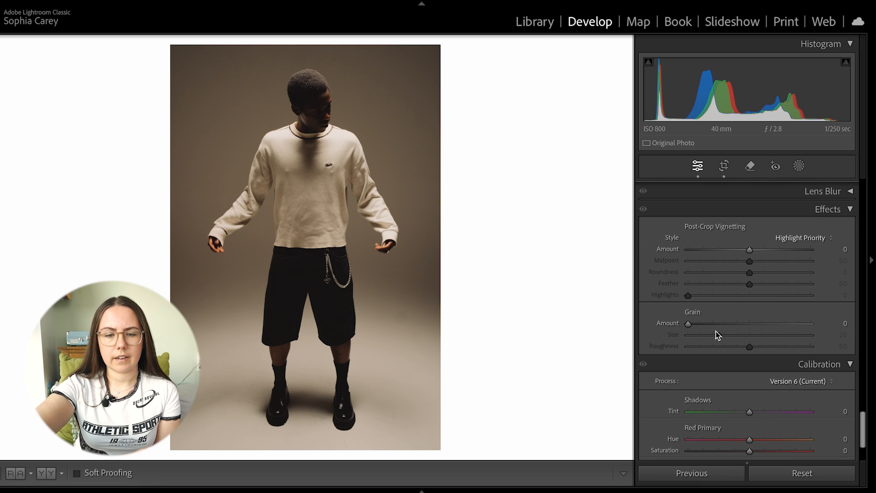
click(298, 137)
drag(371, 111, 357, 339)
drag(702, 324, 849, 325)
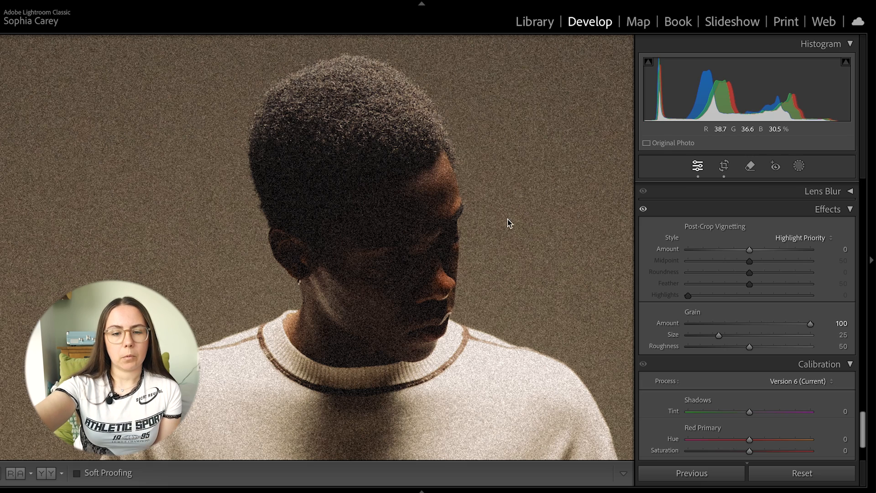
drag(735, 335, 839, 337)
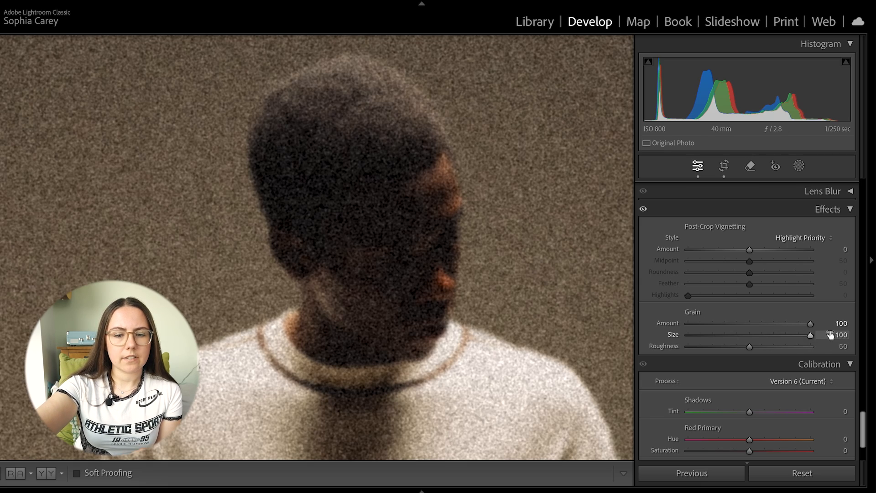
drag(765, 347, 839, 348)
Step: Set the grain to amount 18, size 34 and roughness 37 while inspecting the face up close
click(694, 325)
drag(693, 324, 697, 327)
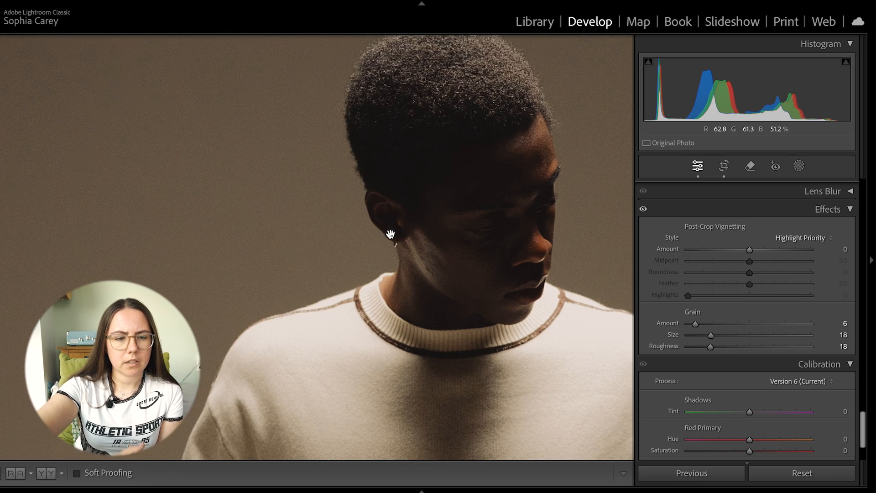
click(390, 234)
drag(364, 217, 507, 292)
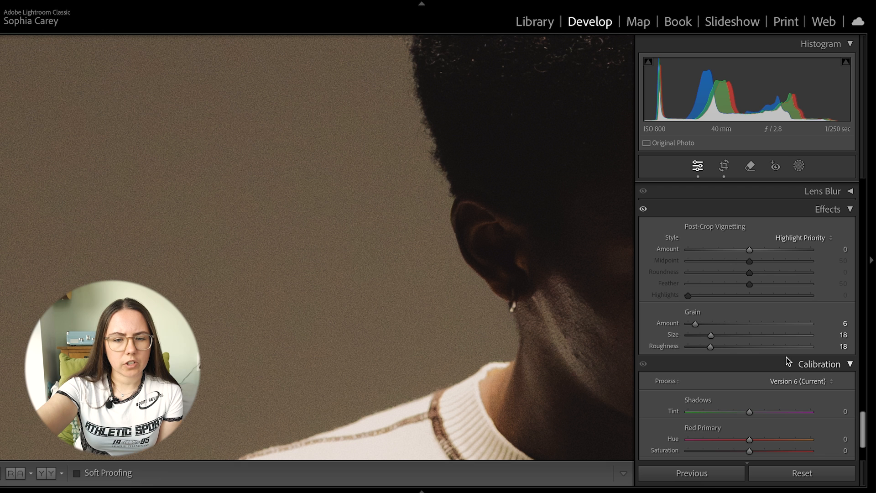
drag(712, 349, 734, 334)
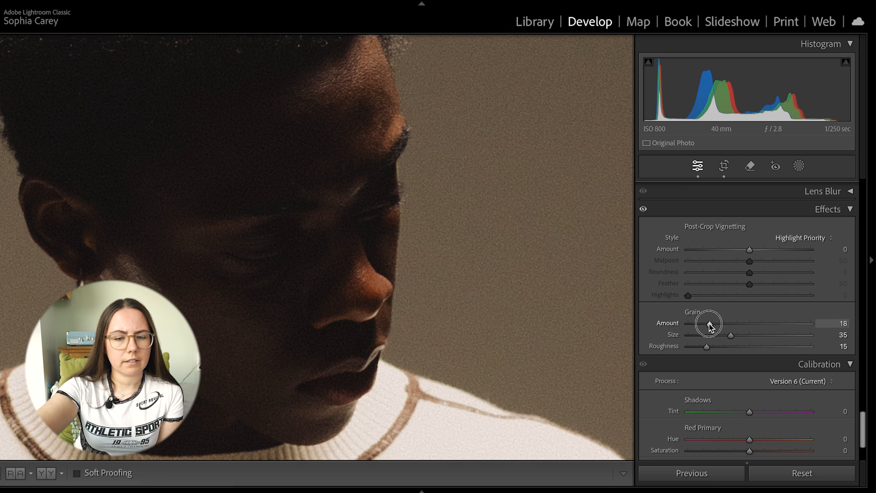
drag(709, 338, 736, 350)
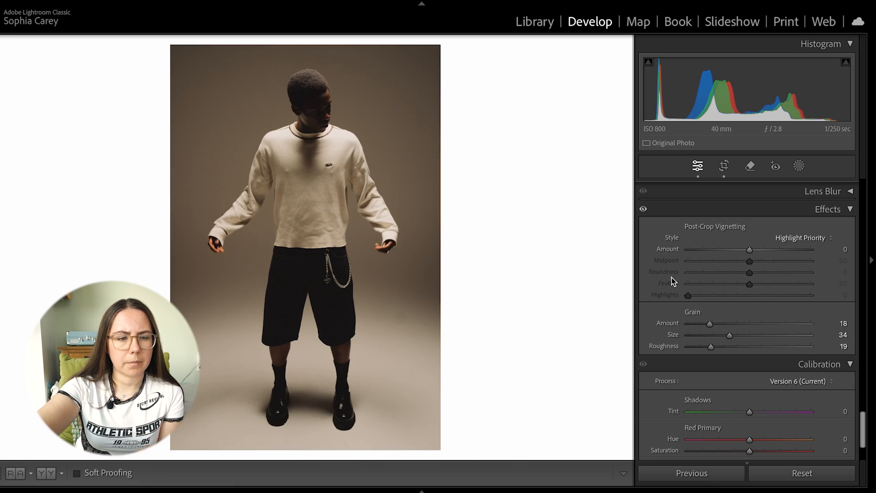
Step: Refine the basic adjustments to temperature 6,081, tint +16, exposure +0.90, contrast −72 and highlights −5
scroll(728, 256, up, 15)
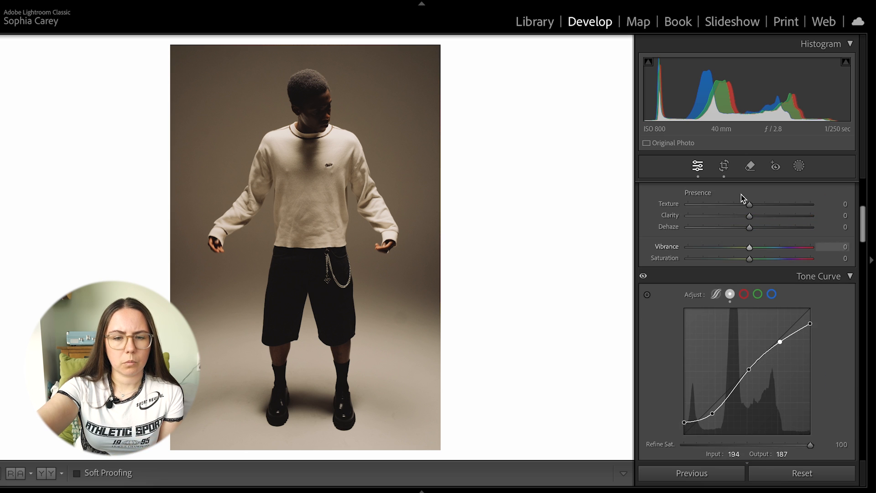
drag(708, 322, 705, 320)
mouse_move(738, 270)
mouse_down()
mouse_move(755, 281)
mouse_move(746, 284)
mouse_up()
drag(746, 282, 757, 306)
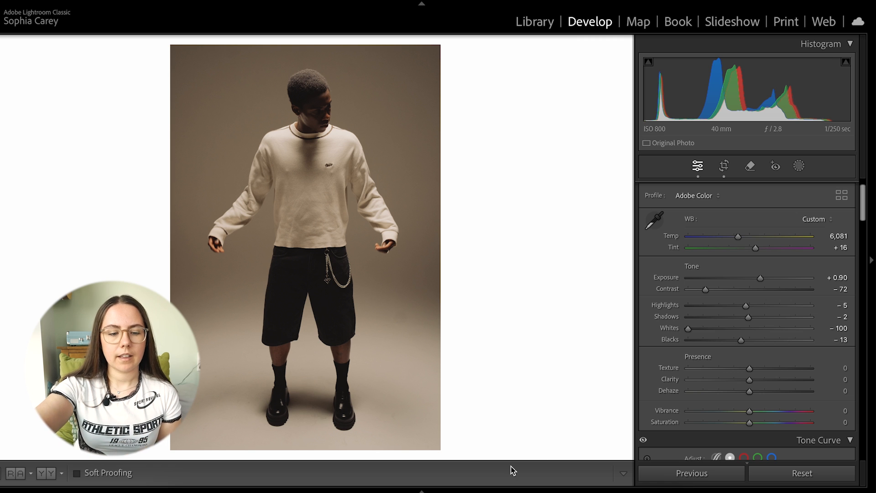
Step: Open the portrait of the seated woman in the knitted vest and crop it in tighter
click(423, 491)
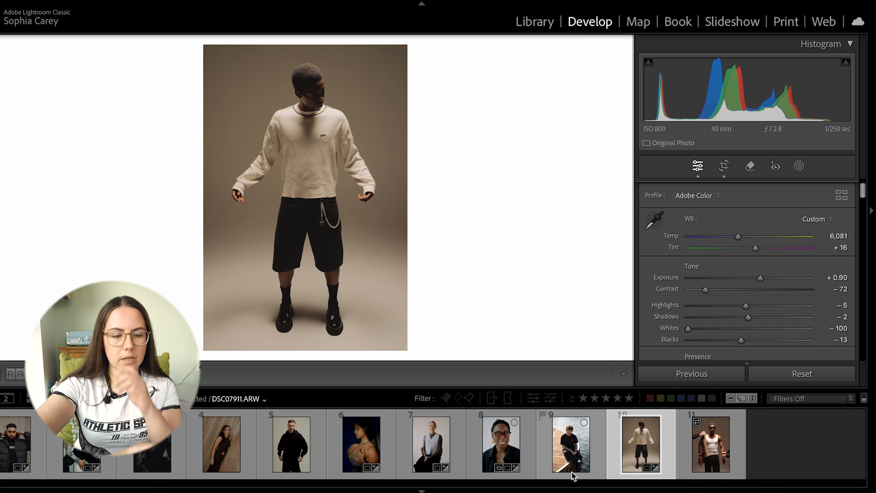
click(432, 461)
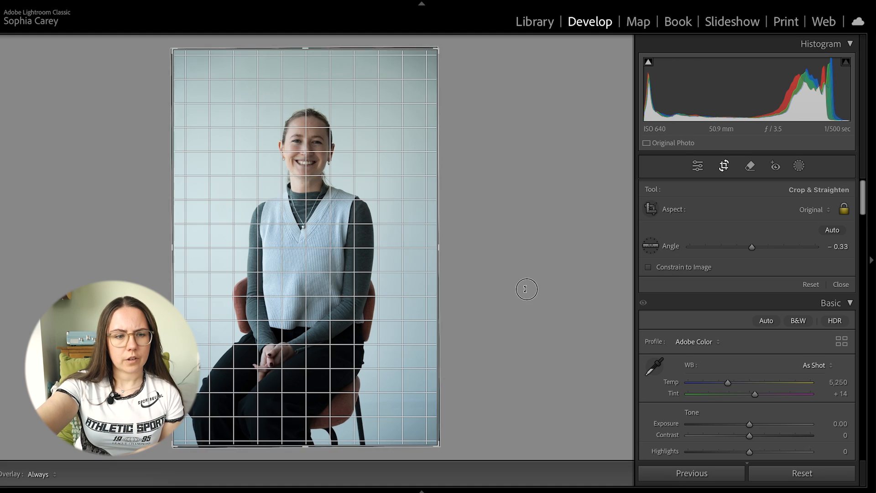
drag(526, 289, 526, 287)
drag(417, 50, 417, 78)
key(Return)
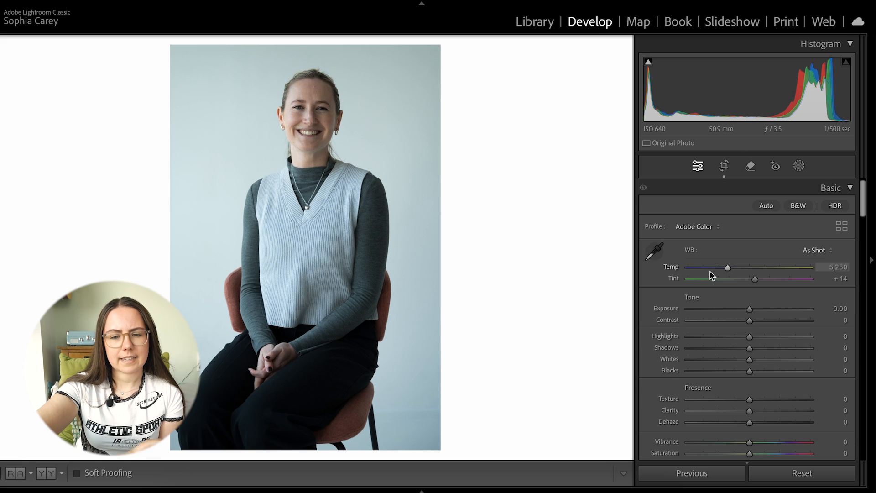
Step: Shape the seated portrait's tone curve by adding shadow and highlight points and adjusting the black point
scroll(730, 274, down, 8)
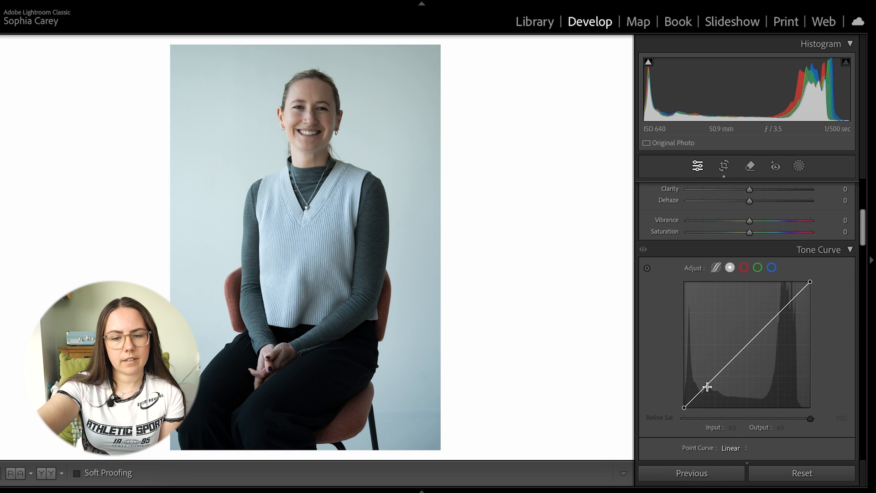
click(708, 388)
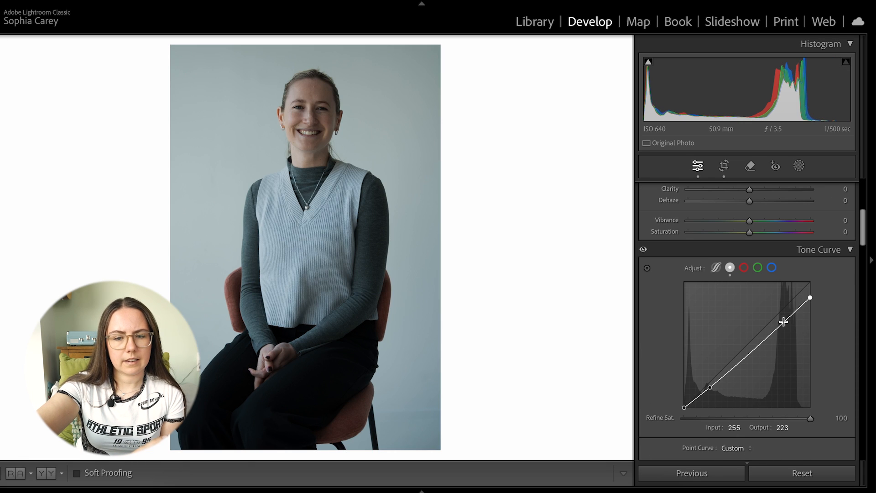
drag(771, 334, 766, 329)
drag(685, 407, 694, 409)
Step: Warm the white balance to temperature 6,253 and set the whites to −100 and contrast to −28
scroll(711, 387, up, 10)
drag(749, 268, 740, 269)
scroll(740, 269, down, 2)
drag(749, 304, 689, 304)
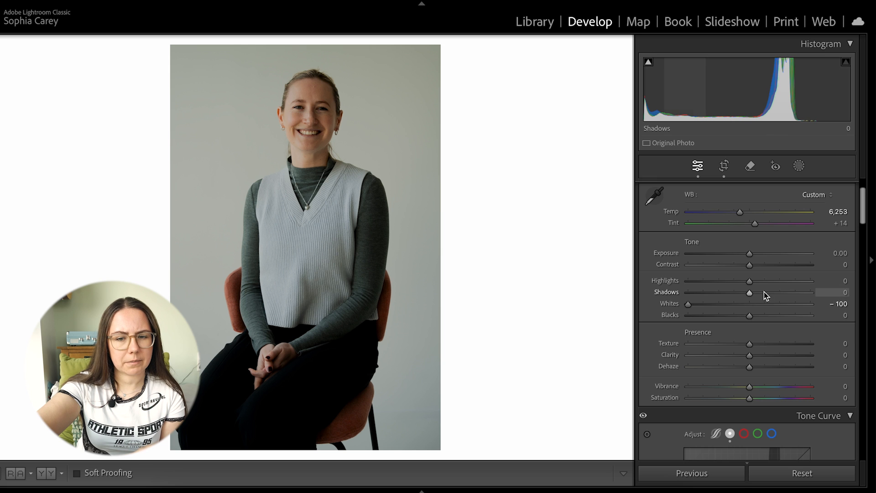
drag(749, 265, 732, 266)
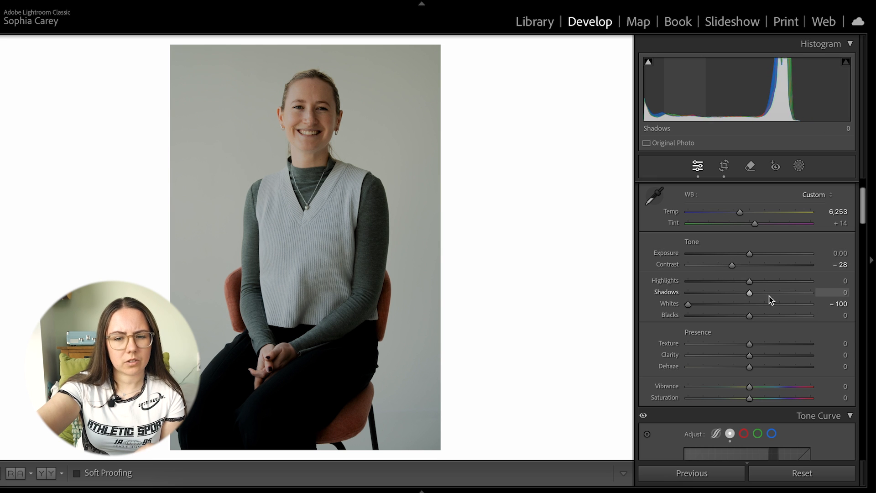
drag(765, 295, 744, 294)
Step: Tint the shadows green with hue 108, saturation 4, and inspect the backdrop and face up close
scroll(743, 293, down, 10)
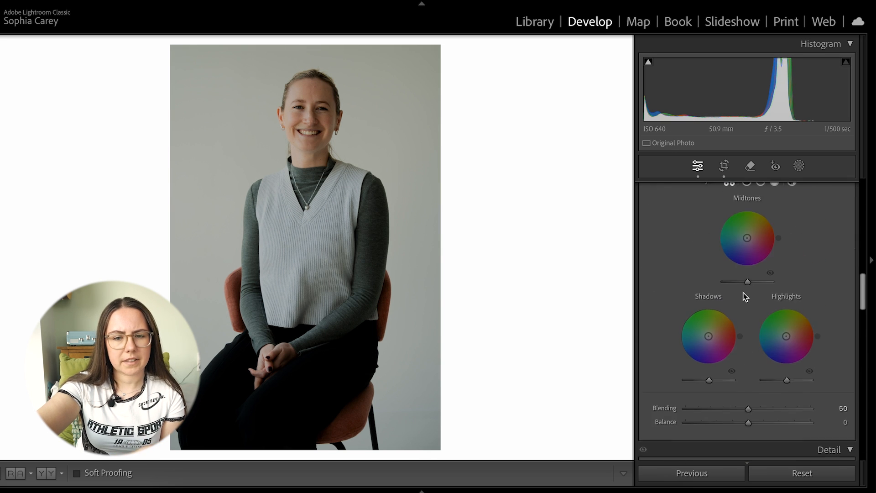
drag(703, 370, 704, 367)
drag(710, 339, 708, 369)
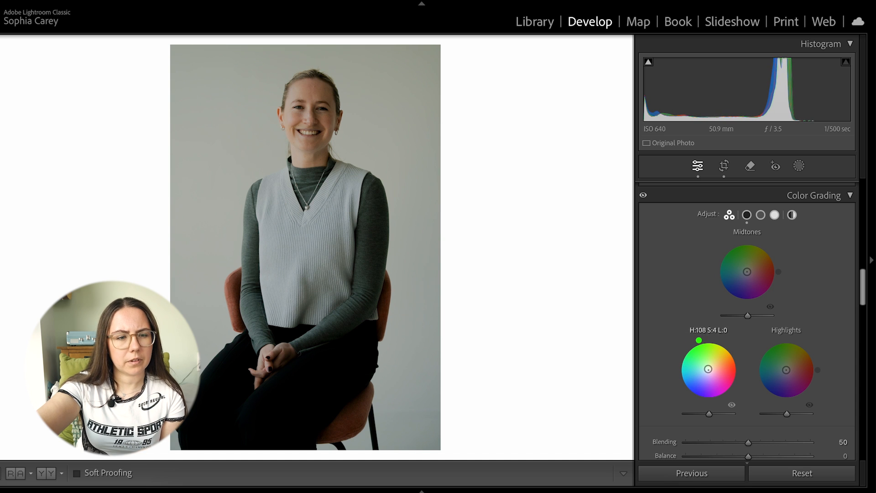
click(230, 124)
drag(295, 241, 103, 327)
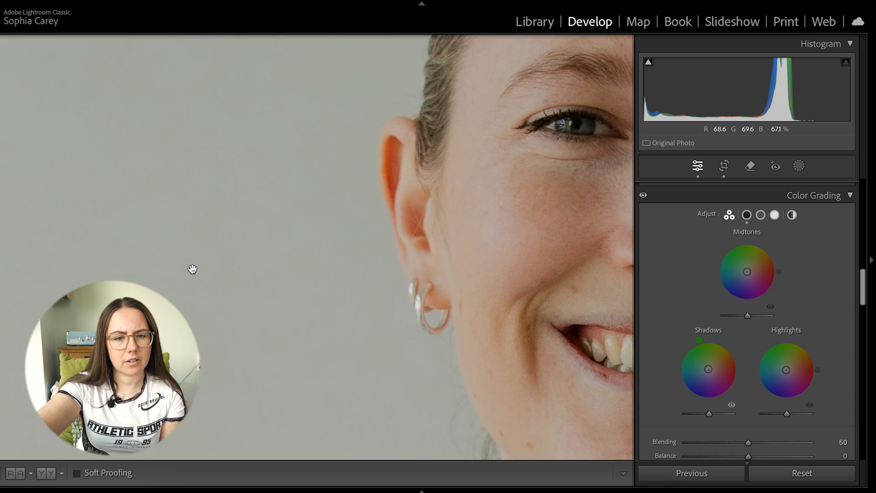
Step: Tint the portrait's highlights slightly towards a warm red-orange, checking the effect on the face and backdrop
key(super+minus)
drag(538, 292, 244, 286)
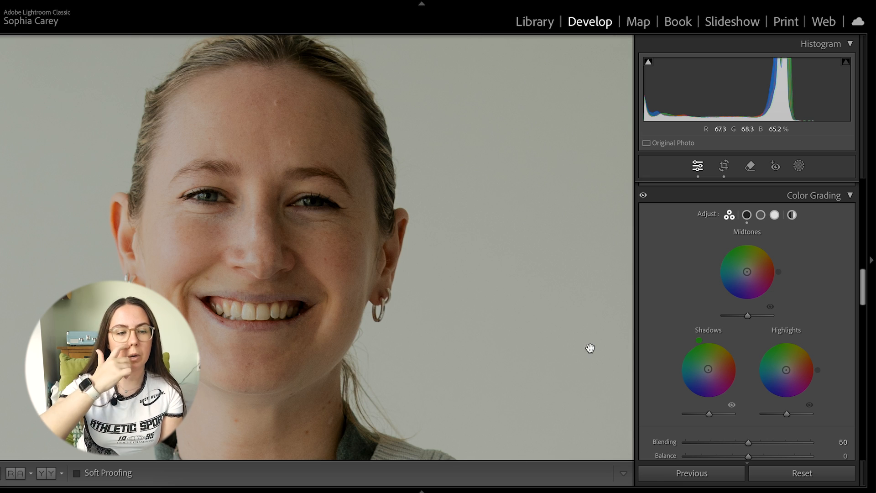
click(407, 260)
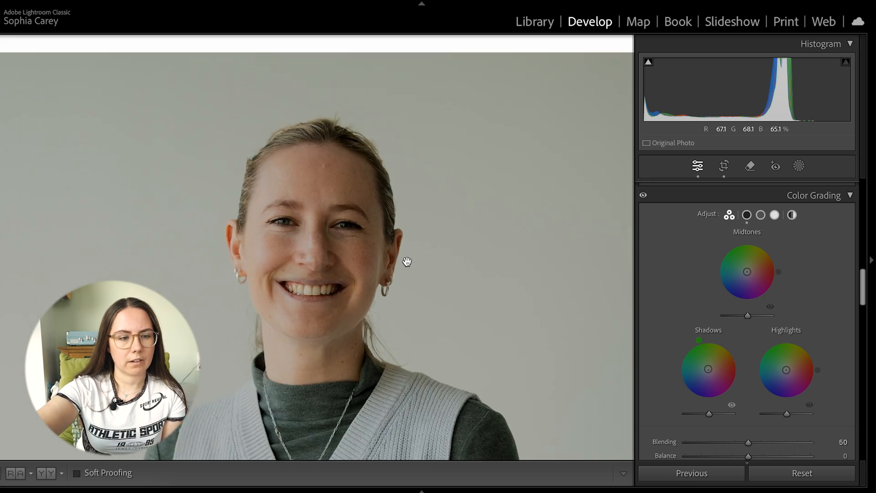
drag(786, 369, 791, 369)
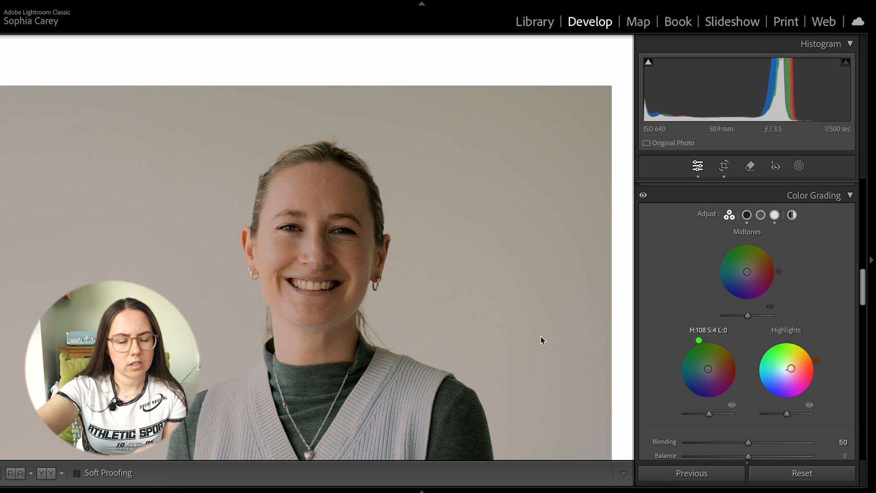
Step: Raise the portrait's saturation to +3 and lower the contrast to −34
click(442, 287)
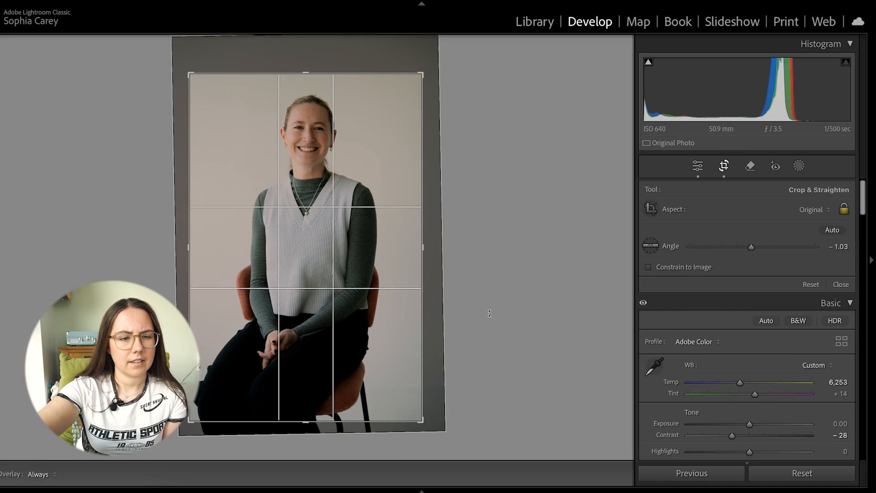
key(r)
scroll(714, 359, down, 5)
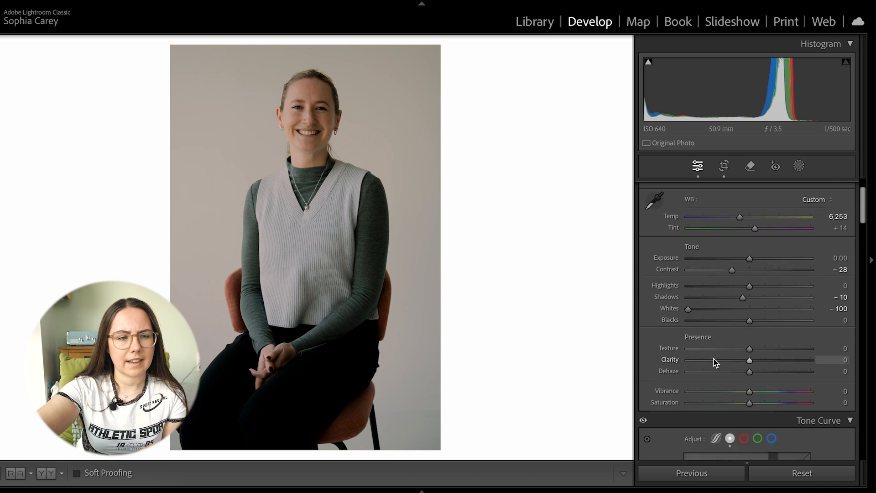
drag(749, 371, 754, 371)
drag(721, 238, 728, 237)
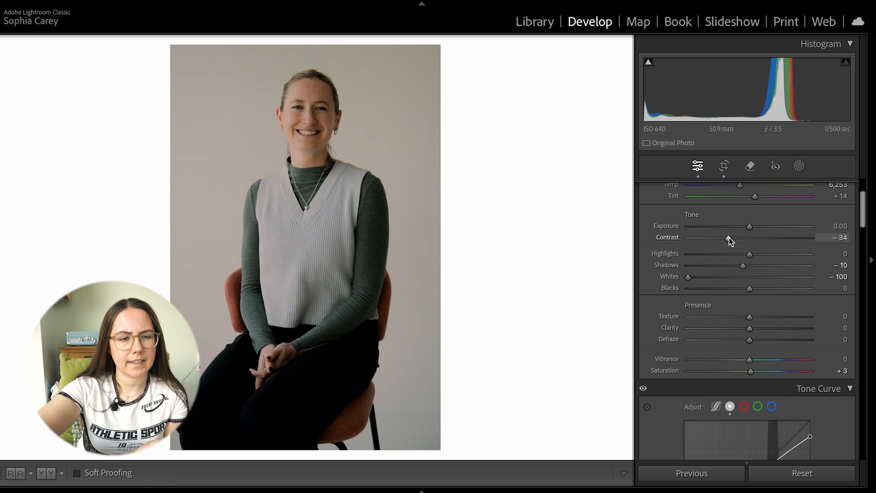
Step: Straighten the seated portrait to an angle of −1.62, crop it in slightly tighter and apply the crop
click(724, 167)
drag(467, 339, 467, 336)
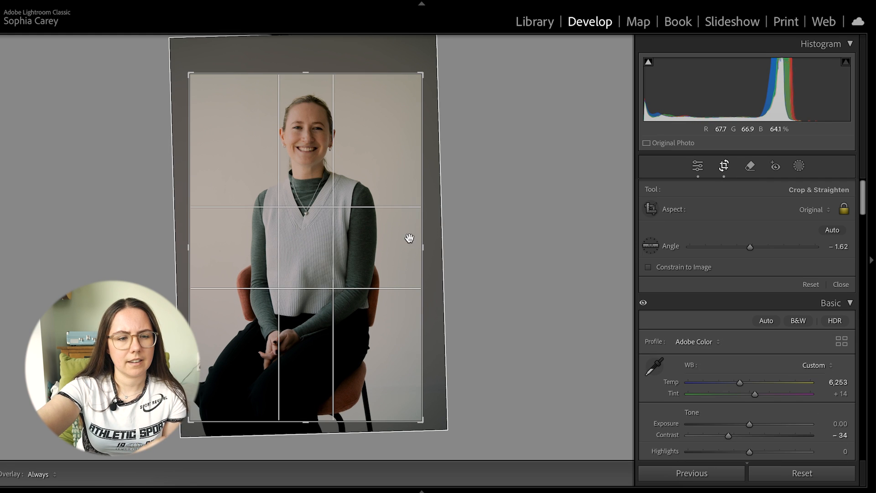
drag(430, 227, 424, 227)
key(Return)
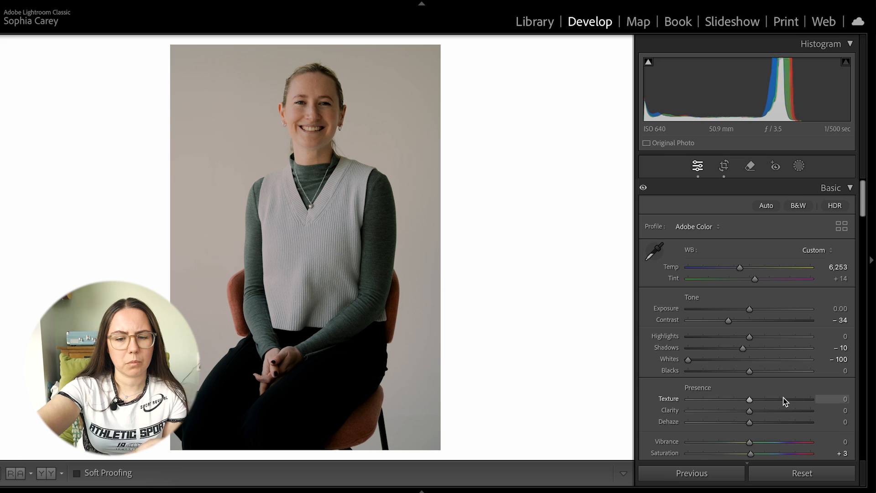
scroll(784, 402, down, 2)
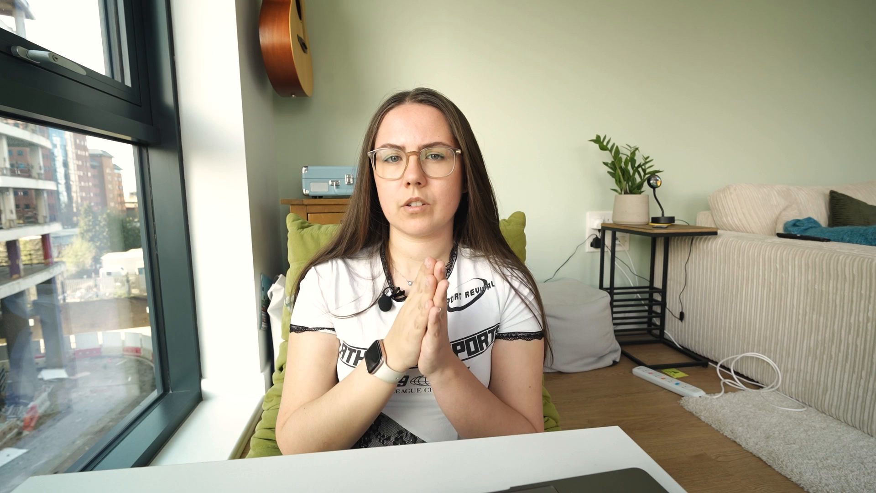